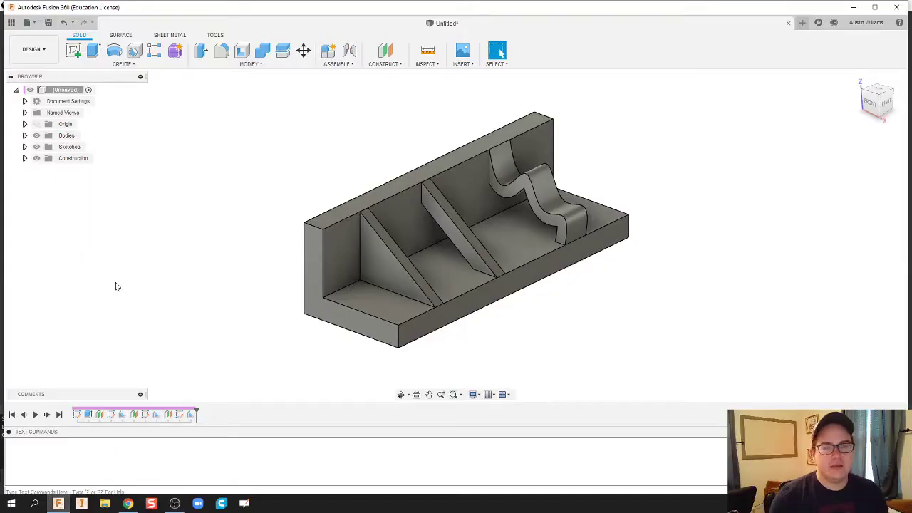
Start a new design and open a sketch on the front plane
{"action": "scroll", "coordinate": [523, 313], "scroll_direction": "up", "scroll_amount": 2}
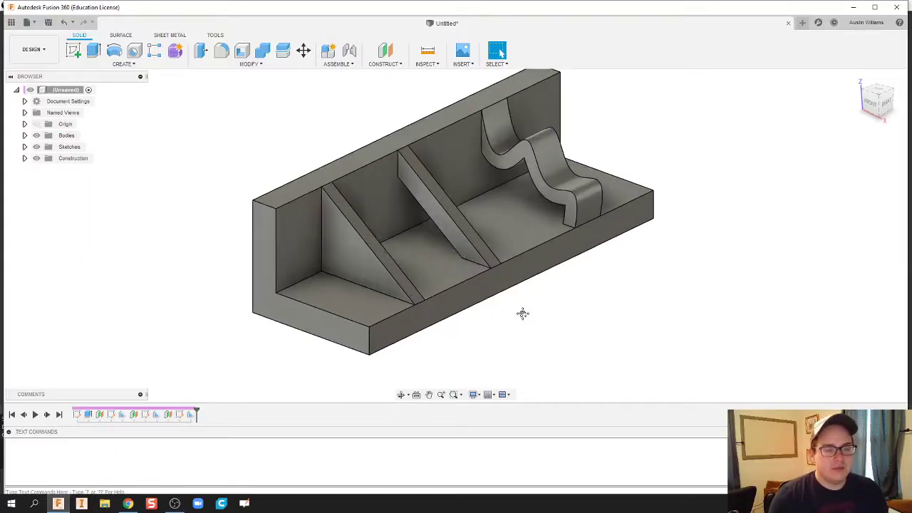
{"action": "middle_click_drag", "start_coordinate": [524, 311], "coordinate": [549, 326]}
{"action": "scroll", "coordinate": [411, 278], "scroll_direction": "down", "scroll_amount": 2}
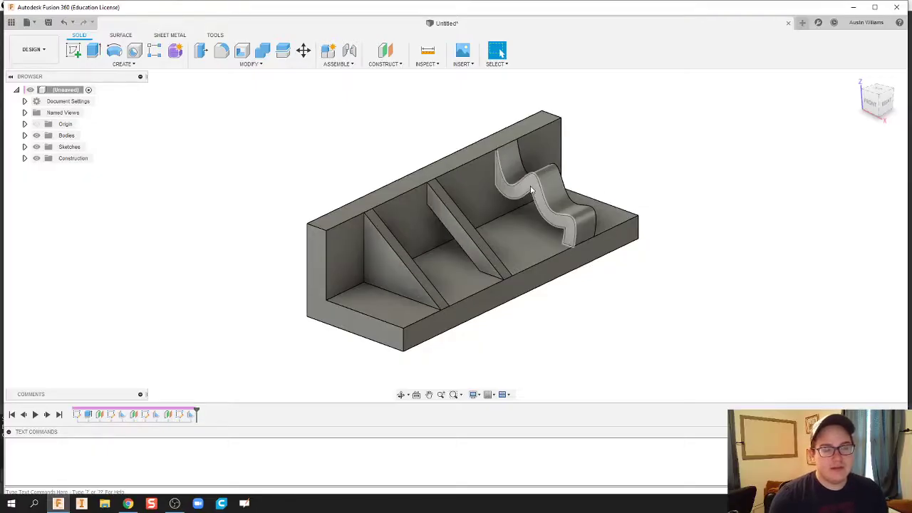
{"action": "left_click", "coordinate": [802, 23]}
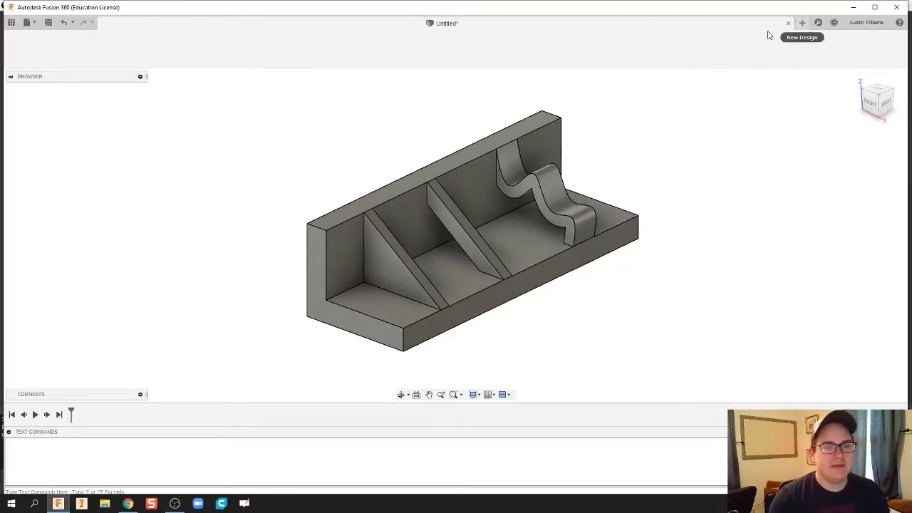
{"action": "left_click", "coordinate": [74, 50]}
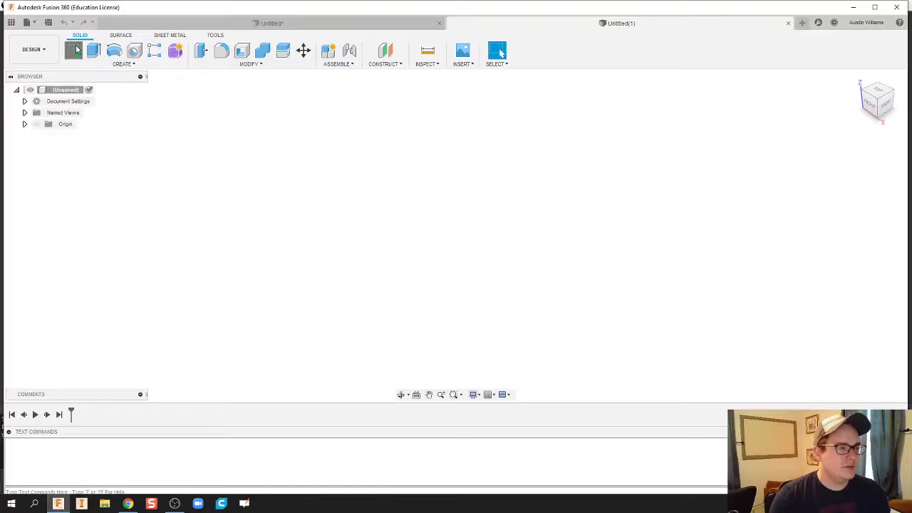
{"action": "left_click", "coordinate": [485, 241]}
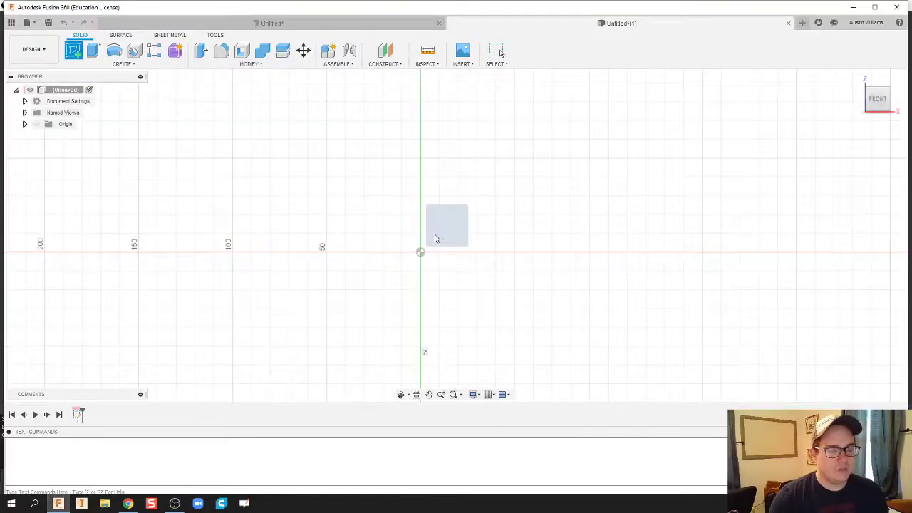
Draw the closed L-shaped outline with a tall upright and a long bottom leg
{"action": "key", "text": "l"}
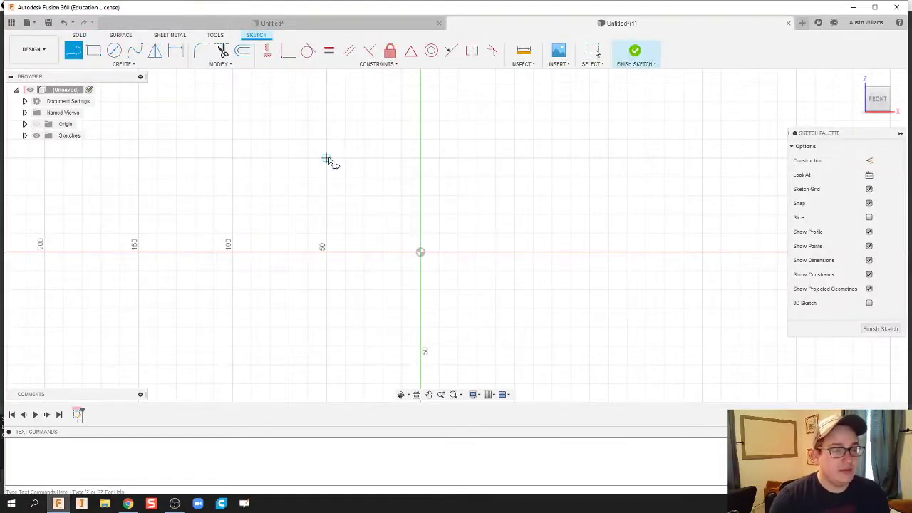
{"action": "left_click", "coordinate": [326, 158]}
{"action": "left_click", "coordinate": [366, 160]}
{"action": "left_click_drag", "start_coordinate": [367, 159], "coordinate": [370, 224]}
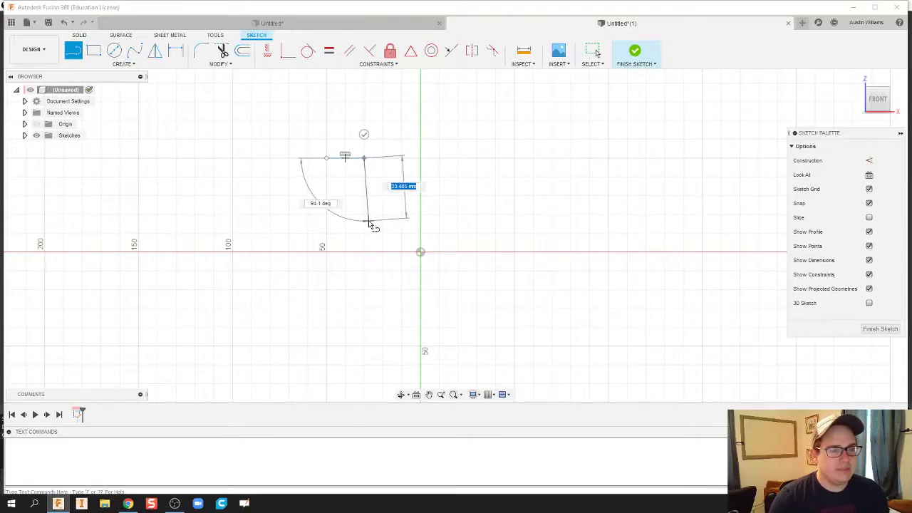
{"action": "left_click", "coordinate": [364, 213]}
{"action": "left_click", "coordinate": [476, 214]}
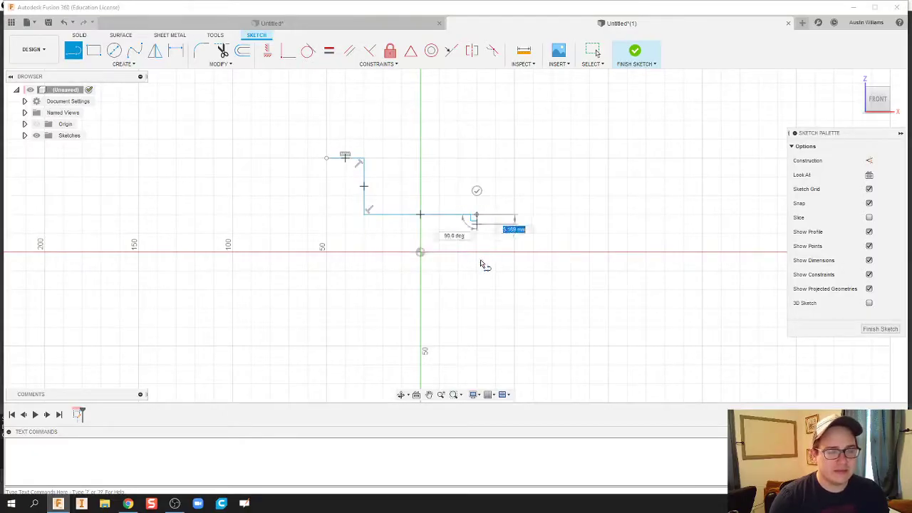
{"action": "left_click", "coordinate": [476, 252]}
{"action": "left_click", "coordinate": [326, 251]}
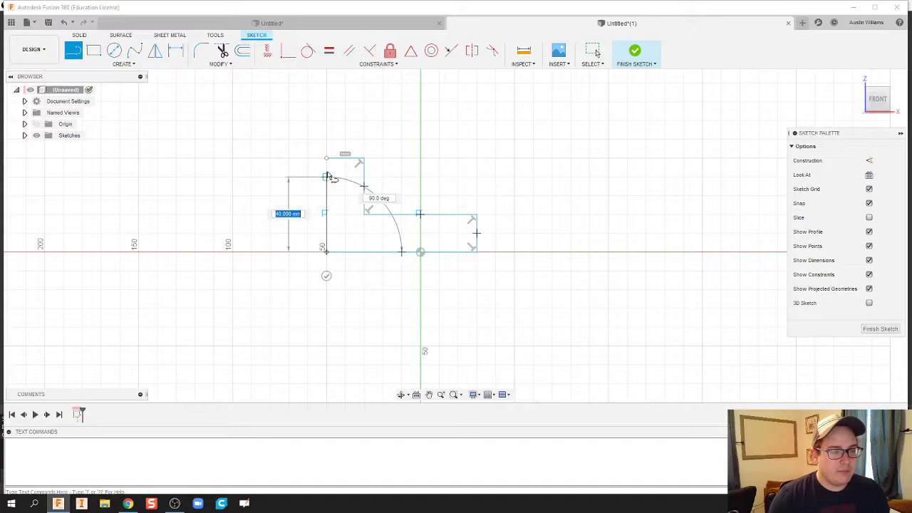
{"action": "left_click", "coordinate": [327, 161]}
Add a rectangle extending the upright above the L, then finish the sketch
{"action": "middle_click_drag", "start_coordinate": [335, 155], "coordinate": [332, 218]}
{"action": "left_click", "coordinate": [328, 216]}
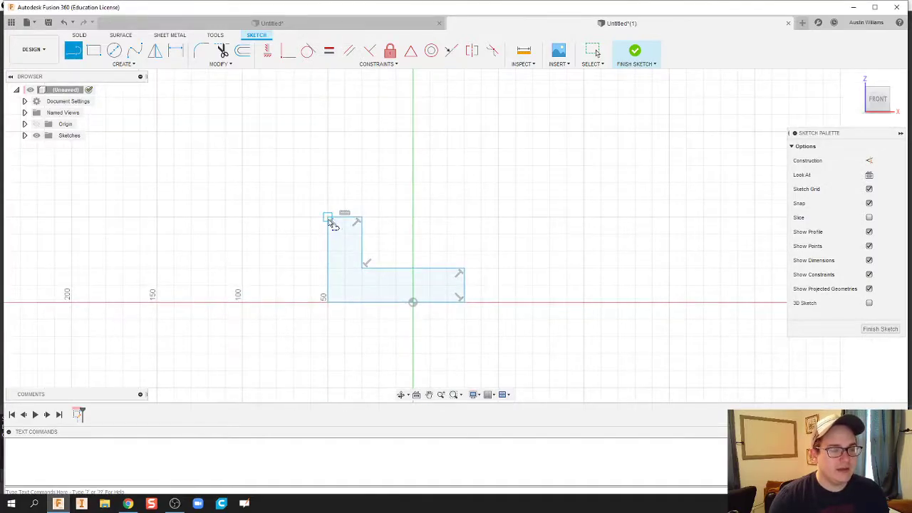
{"action": "left_click", "coordinate": [328, 167]}
{"action": "left_click", "coordinate": [362, 166]}
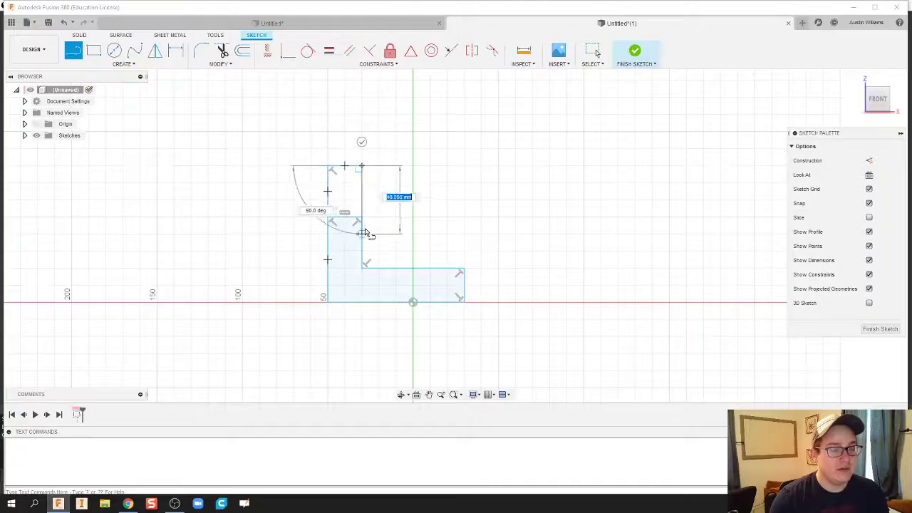
{"action": "left_click", "coordinate": [362, 217]}
{"action": "left_click", "coordinate": [634, 57]}
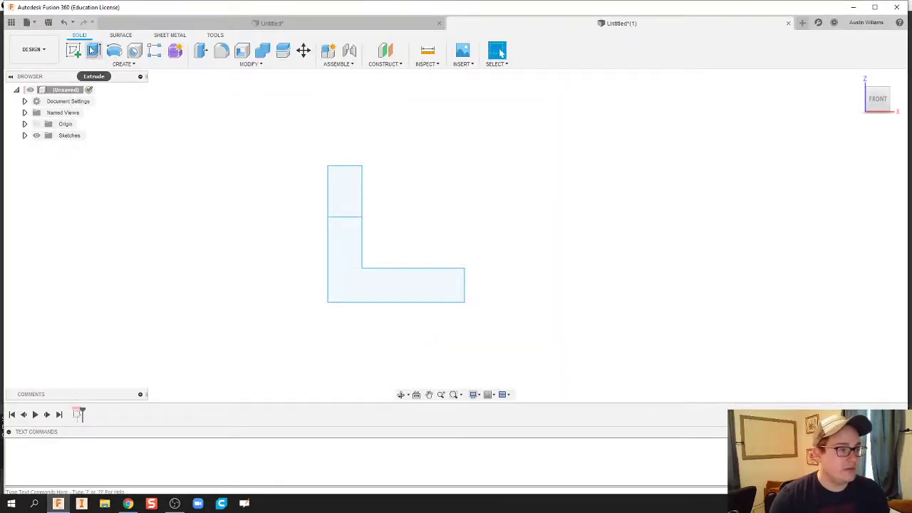
Extrude the upper rectangle and the L profile together 230 mm as one new body
{"action": "left_click", "coordinate": [93, 49]}
{"action": "left_click", "coordinate": [346, 289]}
{"action": "left_click", "coordinate": [342, 209]}
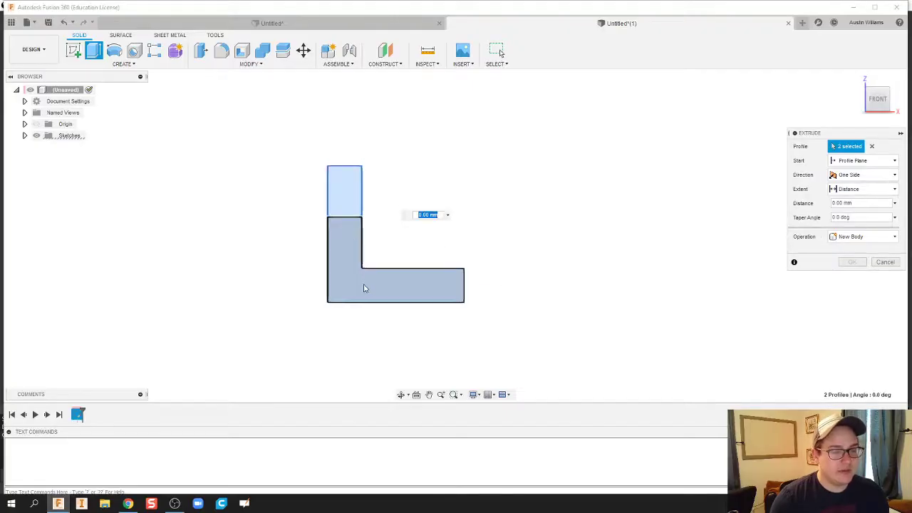
{"action": "middle_click_drag", "start_coordinate": [515, 261], "coordinate": [509, 265]}
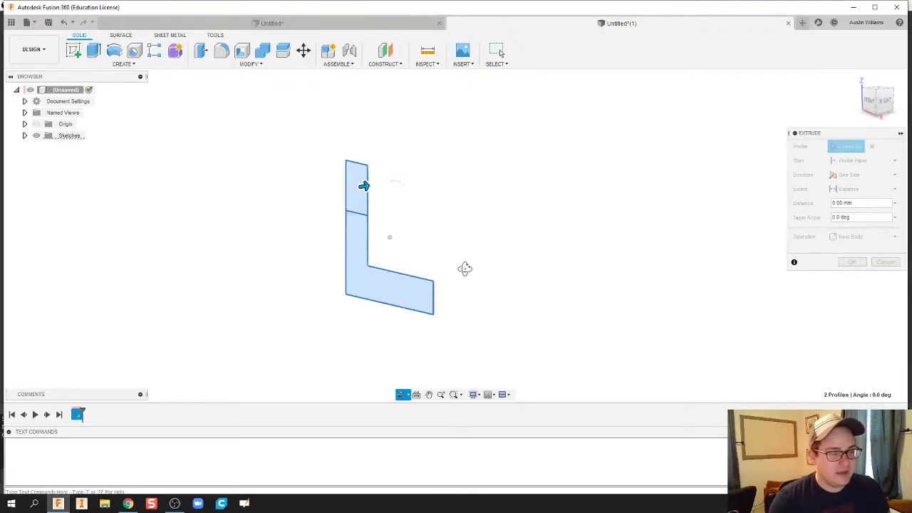
{"action": "left_click_drag", "start_coordinate": [367, 178], "coordinate": [684, 158]}
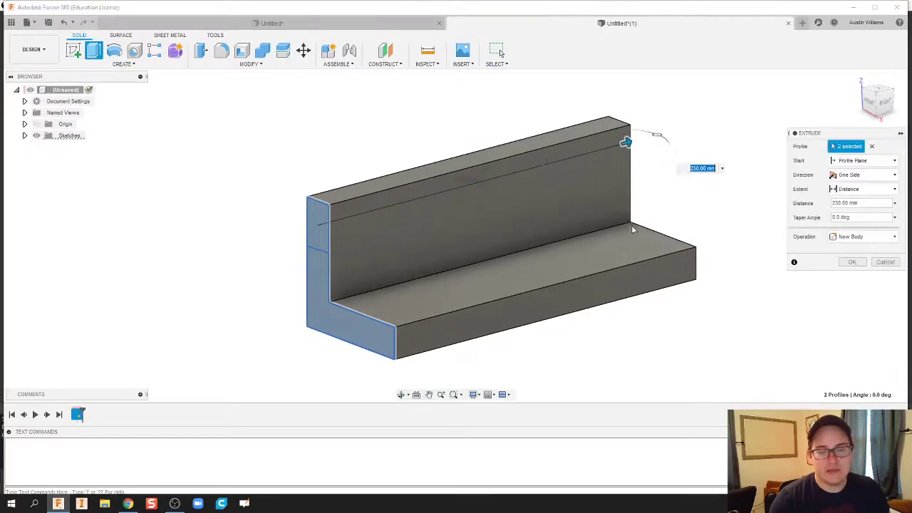
{"action": "left_click", "coordinate": [852, 262]}
{"action": "middle_click_drag", "start_coordinate": [678, 319], "coordinate": [692, 297], "text": "shift"}
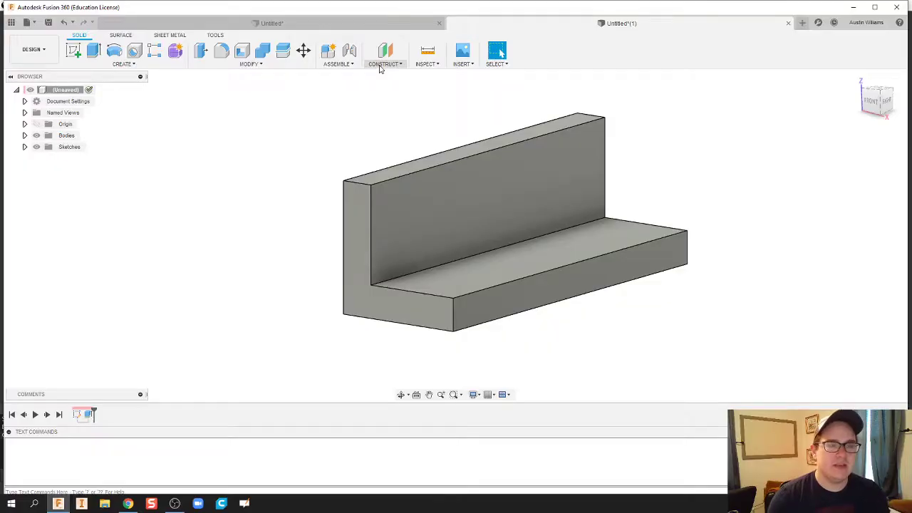
Create a construction plane offset 60 mm from the bracket's end face
{"action": "left_click", "coordinate": [384, 64]}
{"action": "left_click", "coordinate": [389, 77]}
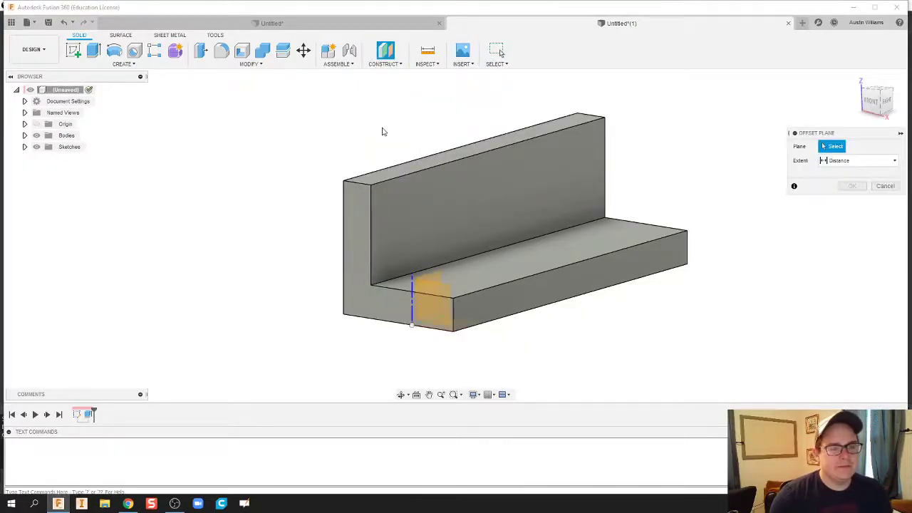
{"action": "left_click", "coordinate": [356, 289]}
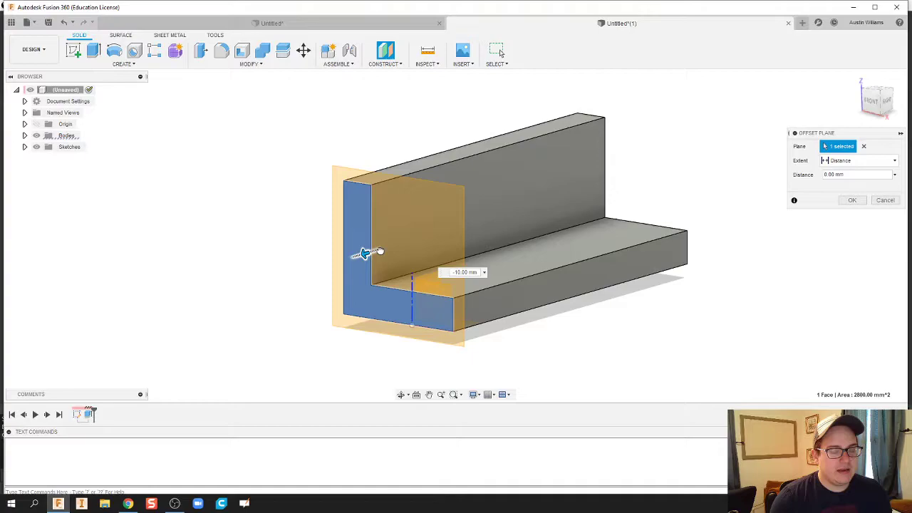
{"action": "left_click_drag", "start_coordinate": [363, 255], "coordinate": [437, 232]}
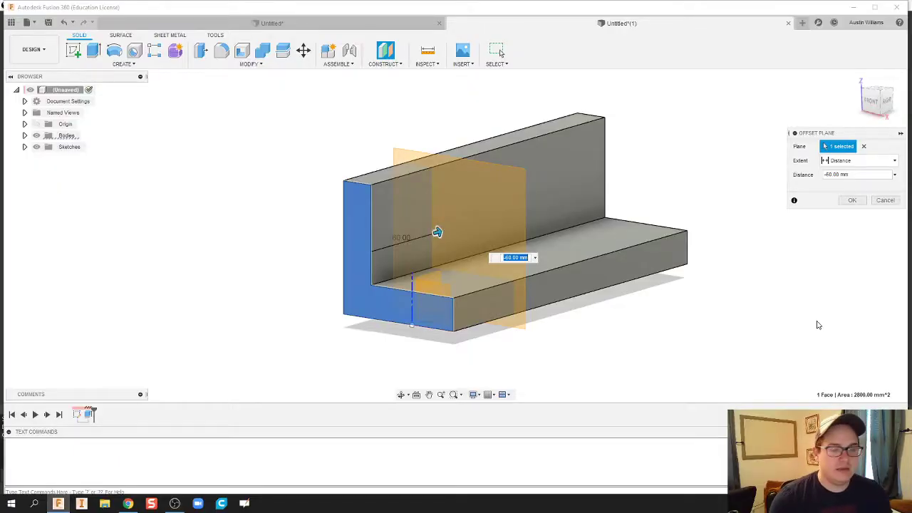
{"action": "left_click", "coordinate": [852, 201]}
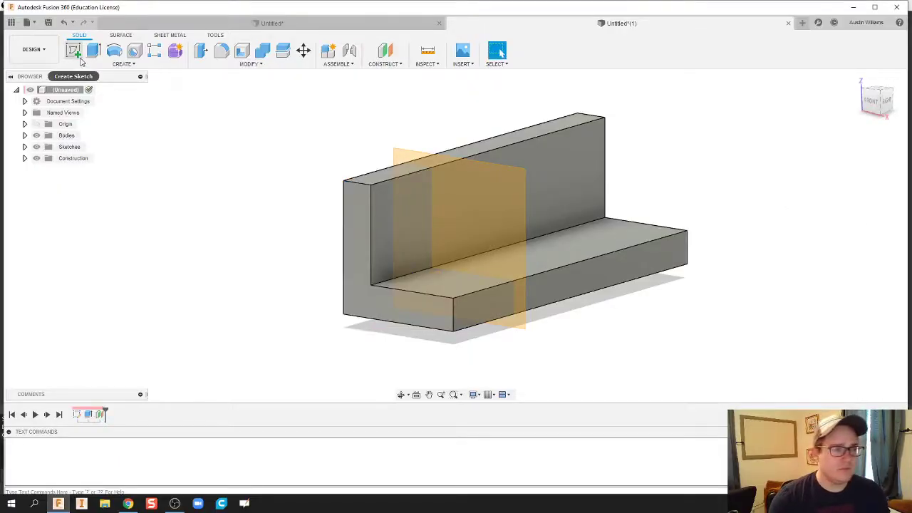
On the offset plane, with Slice on, draw a diagonal line from upright top to base tip
{"action": "left_click", "coordinate": [73, 55]}
{"action": "left_click", "coordinate": [491, 203]}
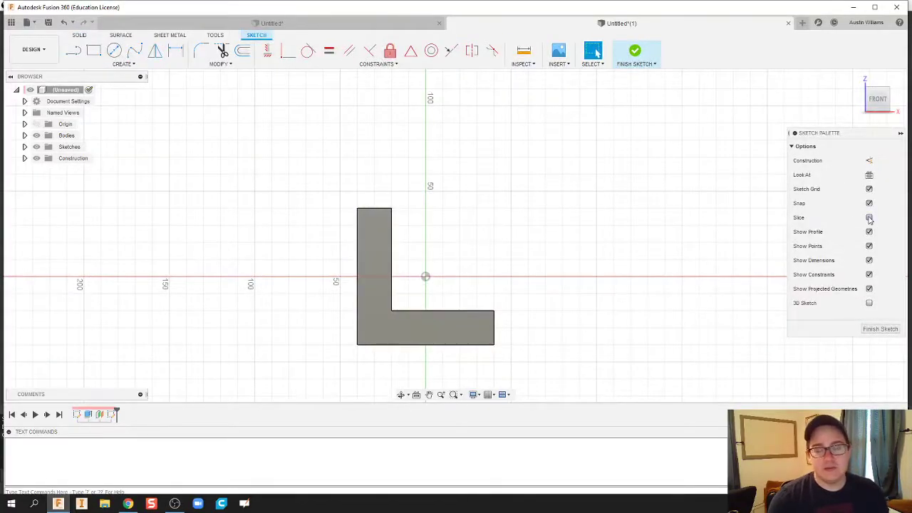
{"action": "left_click", "coordinate": [870, 218]}
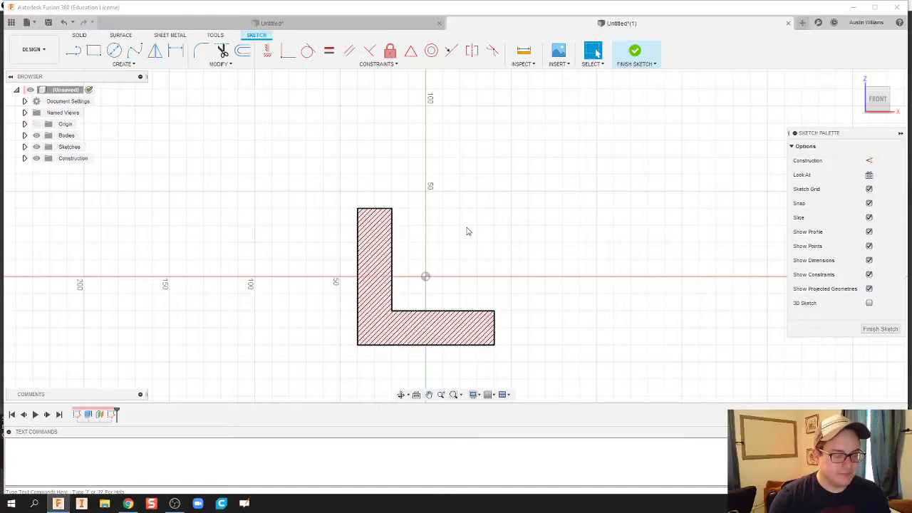
{"action": "key", "text": "l"}
{"action": "left_click", "coordinate": [392, 208]}
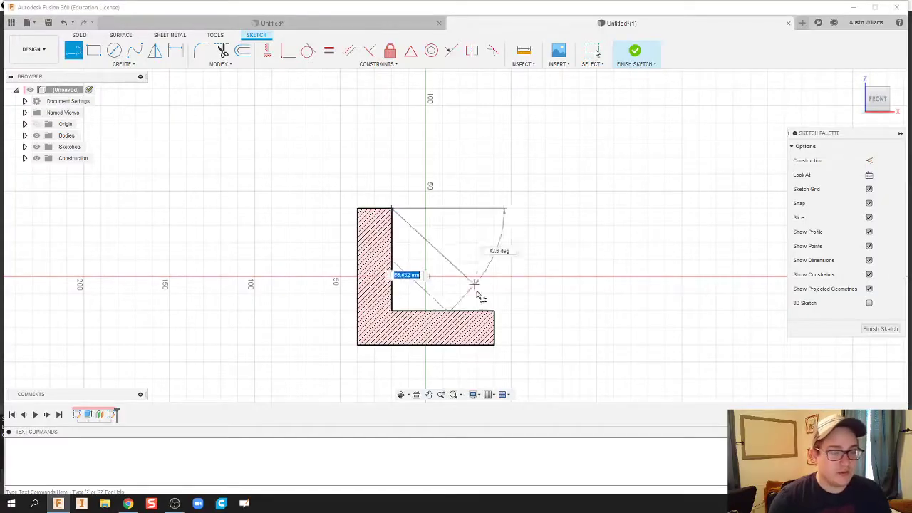
{"action": "left_click", "coordinate": [494, 311]}
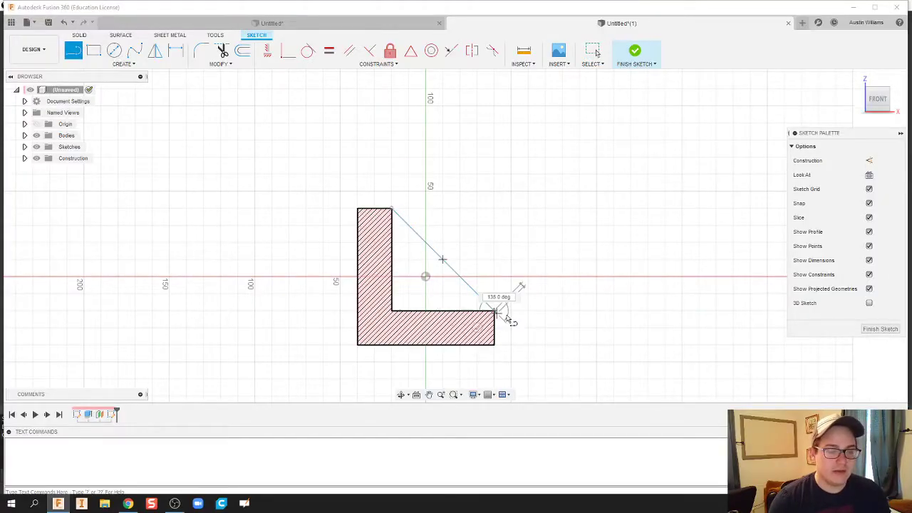
{"action": "right_click", "coordinate": [545, 307]}
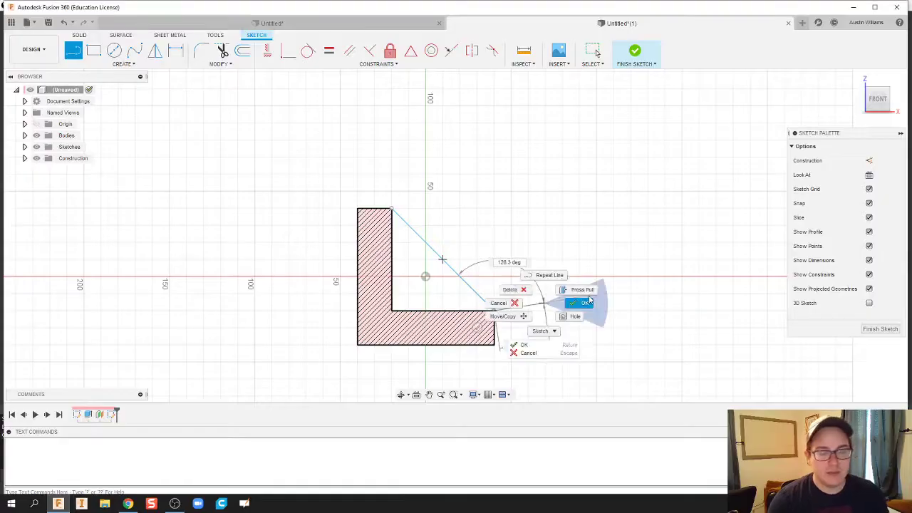
{"action": "left_click", "coordinate": [586, 304]}
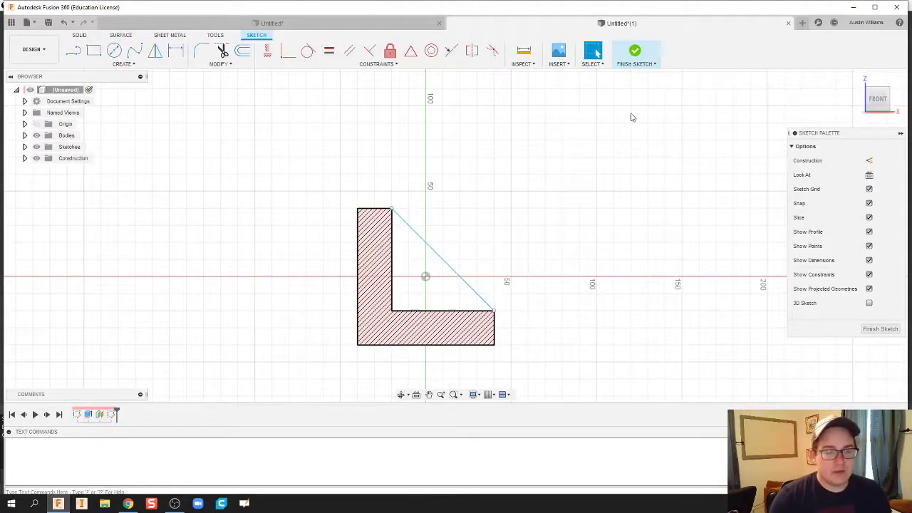
{"action": "left_click", "coordinate": [634, 50]}
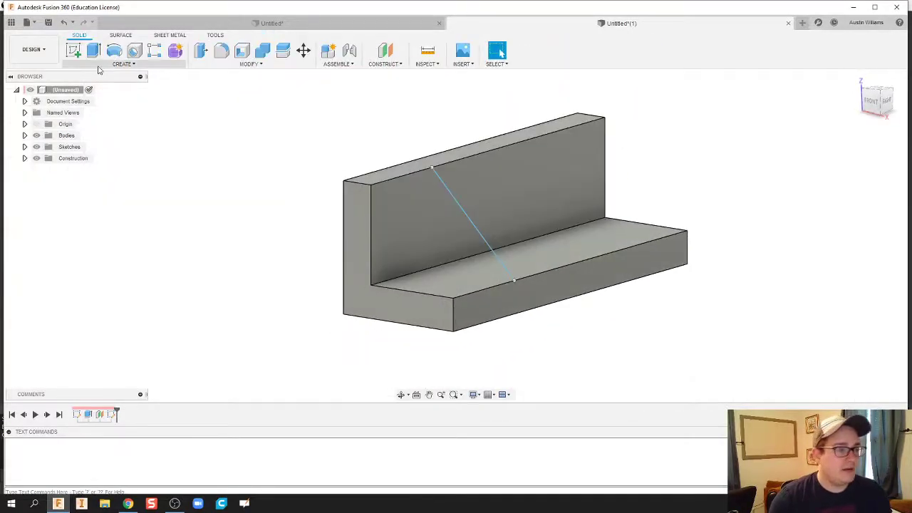
Create a 10 mm thick rib along the diagonal line with depth set to To Next
{"action": "left_click", "coordinate": [123, 63]}
{"action": "left_click", "coordinate": [78, 167]}
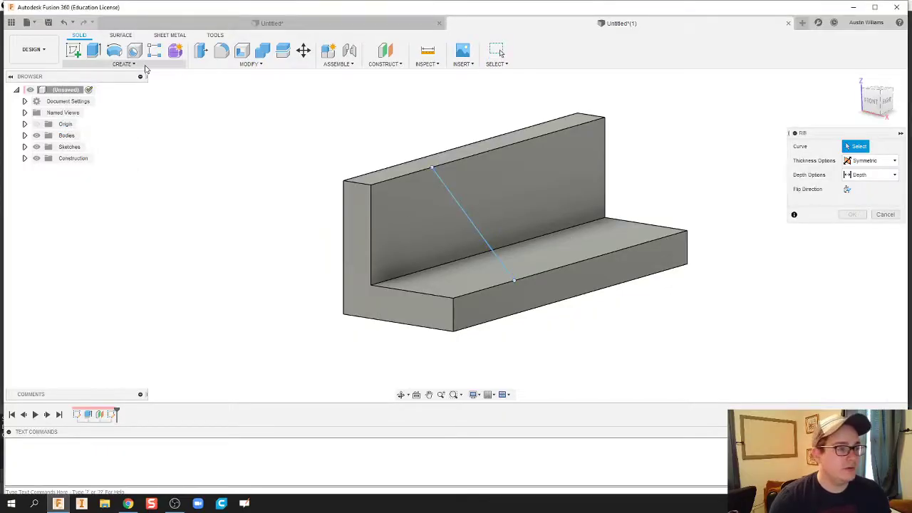
{"action": "left_click", "coordinate": [128, 64]}
{"action": "left_click", "coordinate": [476, 230]}
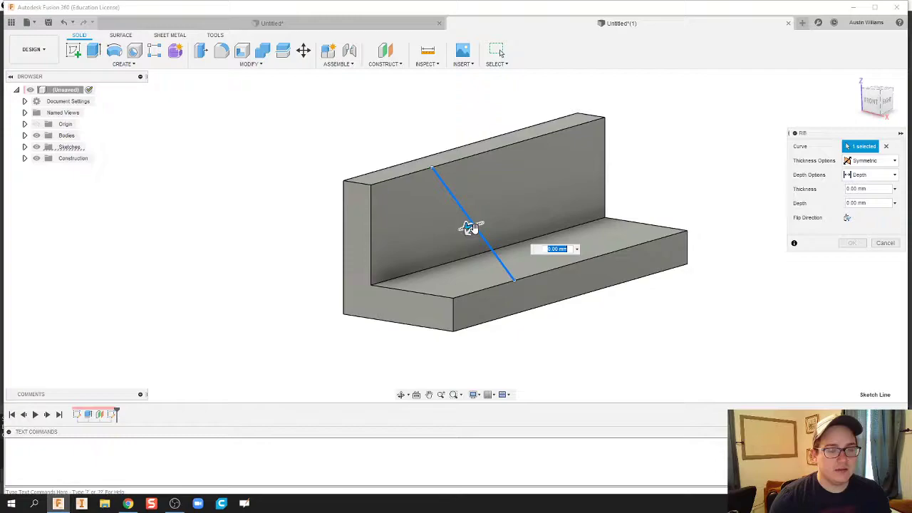
{"action": "left_click", "coordinate": [889, 174]}
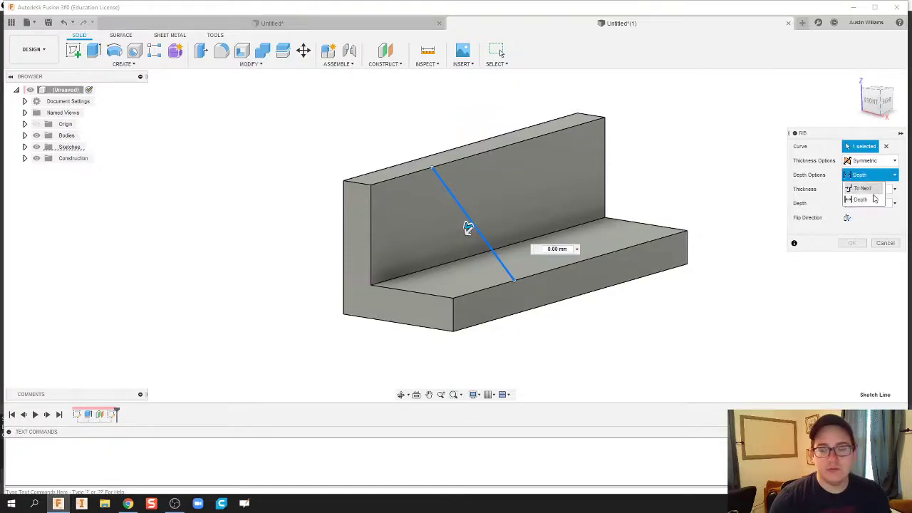
{"action": "left_click", "coordinate": [866, 190]}
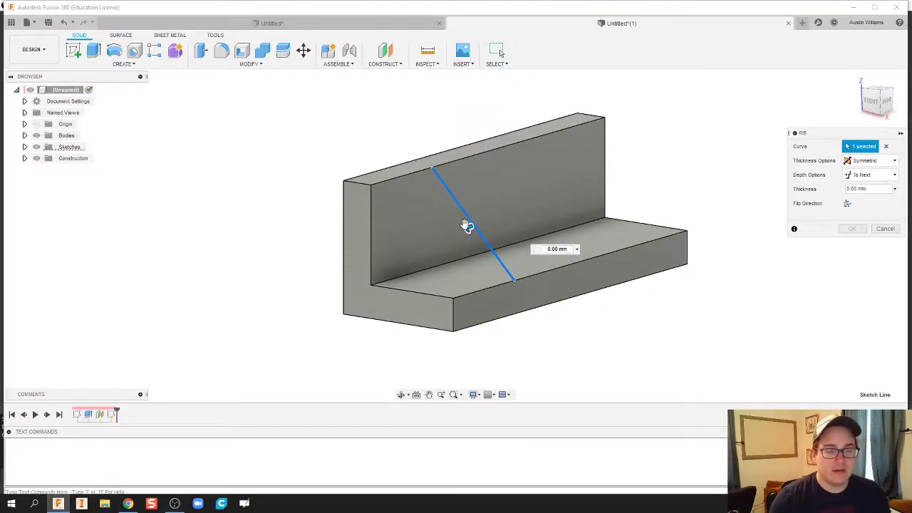
{"action": "type", "text": "10"}
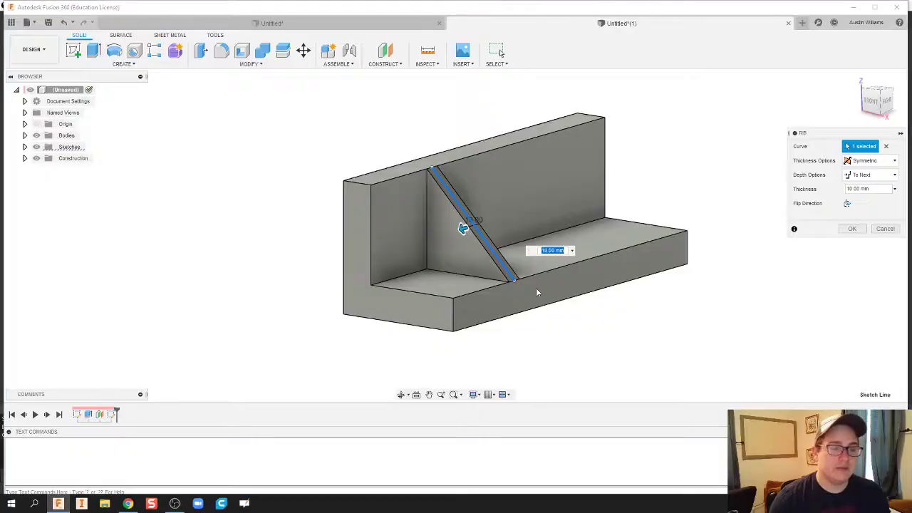
{"action": "left_click", "coordinate": [854, 231]}
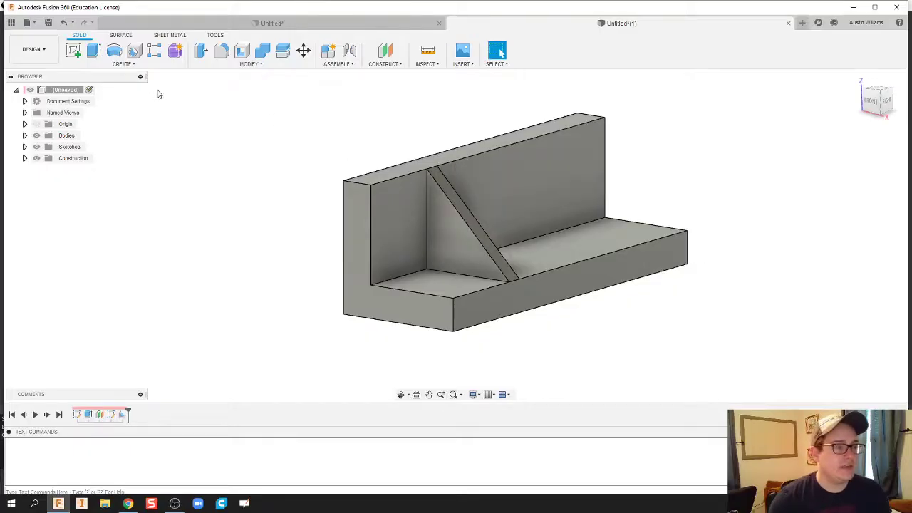
Offset a construction plane -130 mm from the L-shaped end face
{"action": "left_click", "coordinate": [131, 65]}
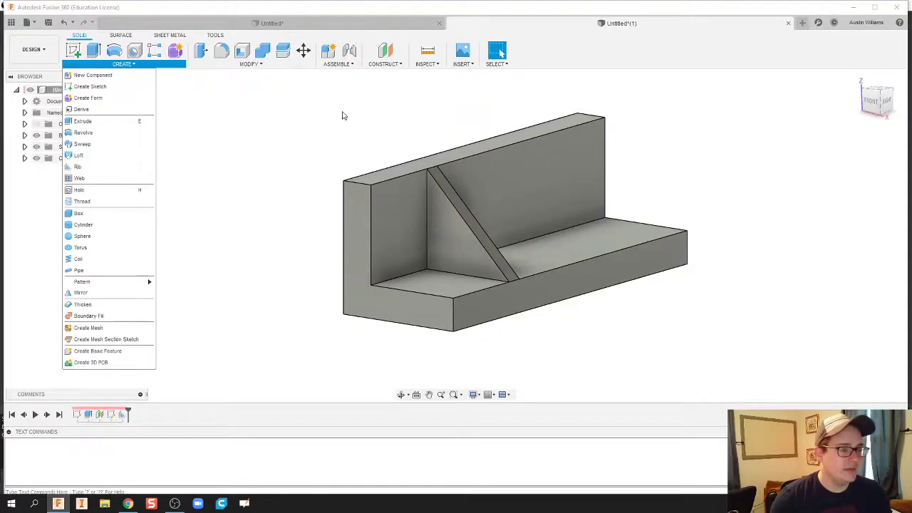
{"action": "left_click", "coordinate": [72, 50]}
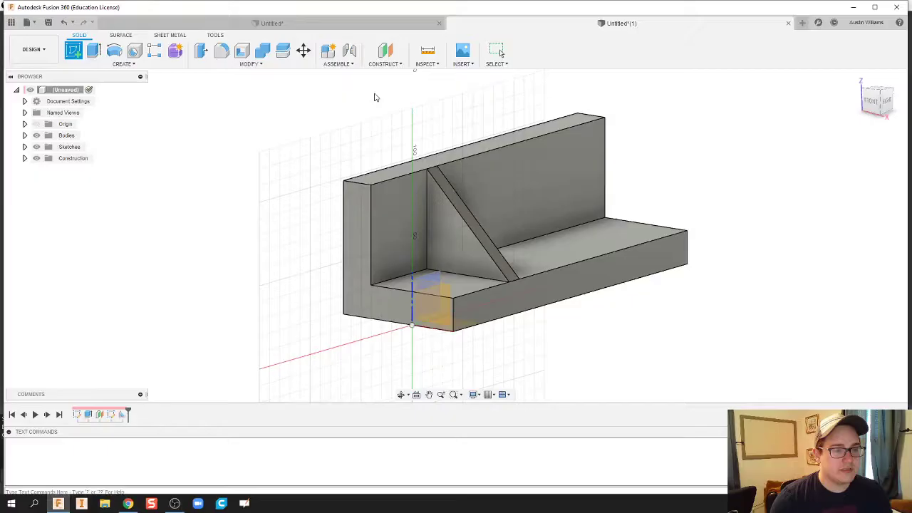
{"action": "left_click", "coordinate": [392, 65]}
{"action": "left_click", "coordinate": [394, 87]}
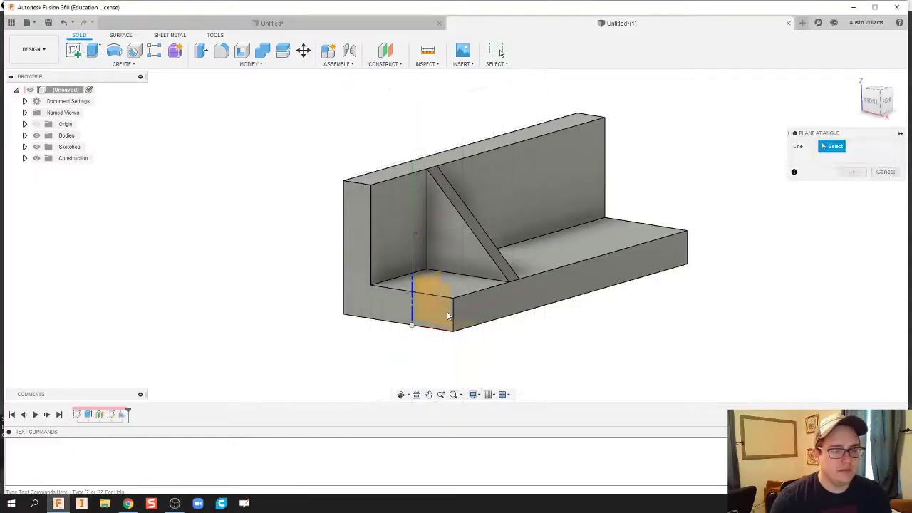
{"action": "left_click", "coordinate": [394, 65]}
{"action": "left_click", "coordinate": [384, 75]}
{"action": "left_click", "coordinate": [362, 264]}
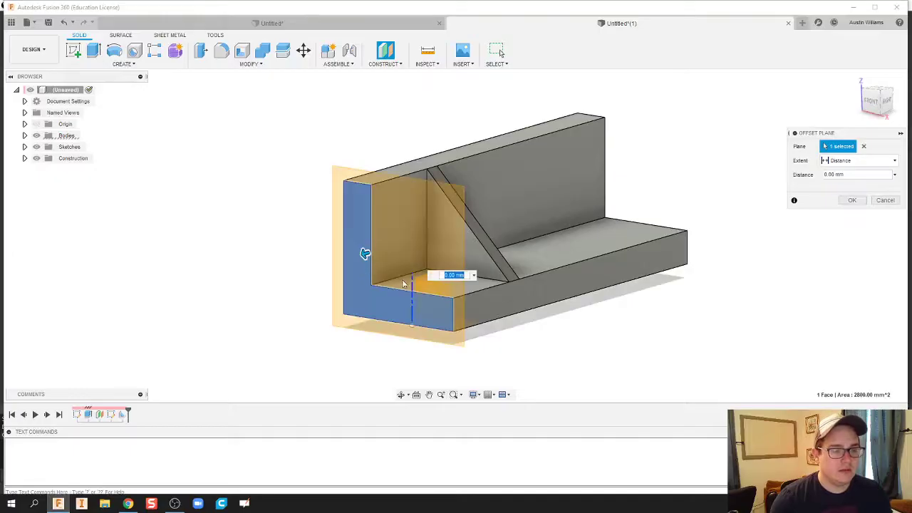
{"action": "left_click_drag", "start_coordinate": [364, 253], "coordinate": [500, 223]}
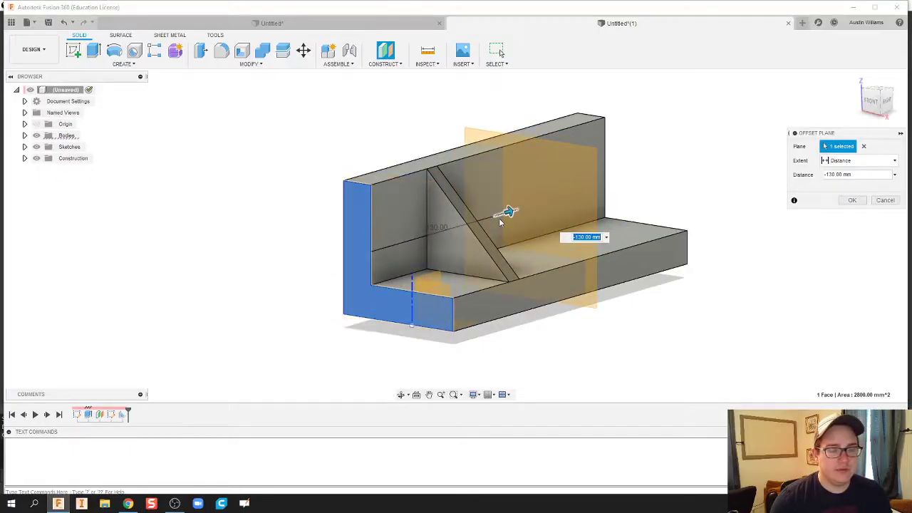
{"action": "left_click", "coordinate": [852, 200]}
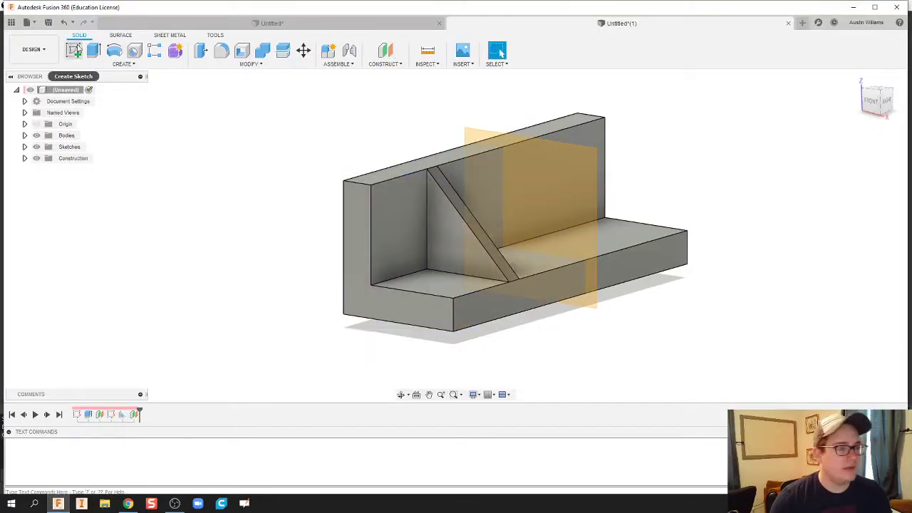
On the -130 mm plane with Slice on, draw a line from the upright's top inner corner to the base tip
{"action": "left_click", "coordinate": [73, 50]}
{"action": "left_click", "coordinate": [556, 200]}
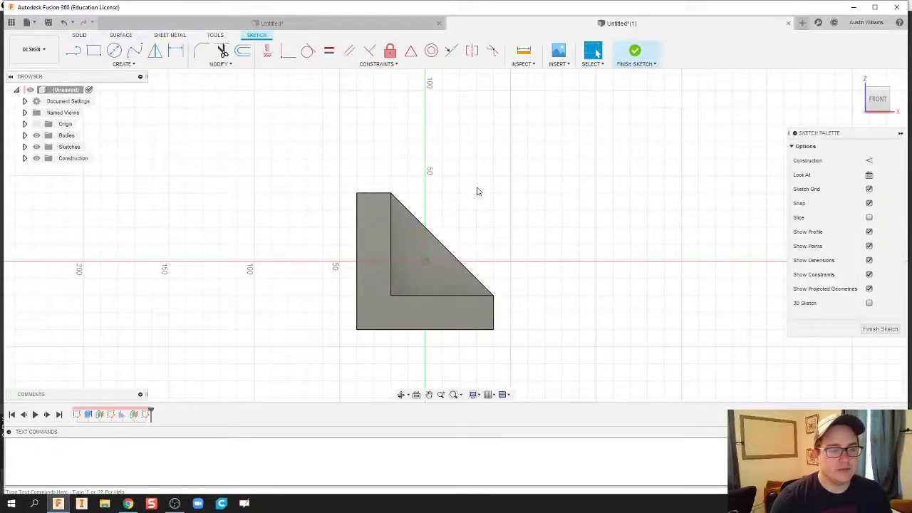
{"action": "left_click", "coordinate": [870, 218]}
{"action": "scroll", "coordinate": [434, 214], "scroll_direction": "up", "scroll_amount": 2}
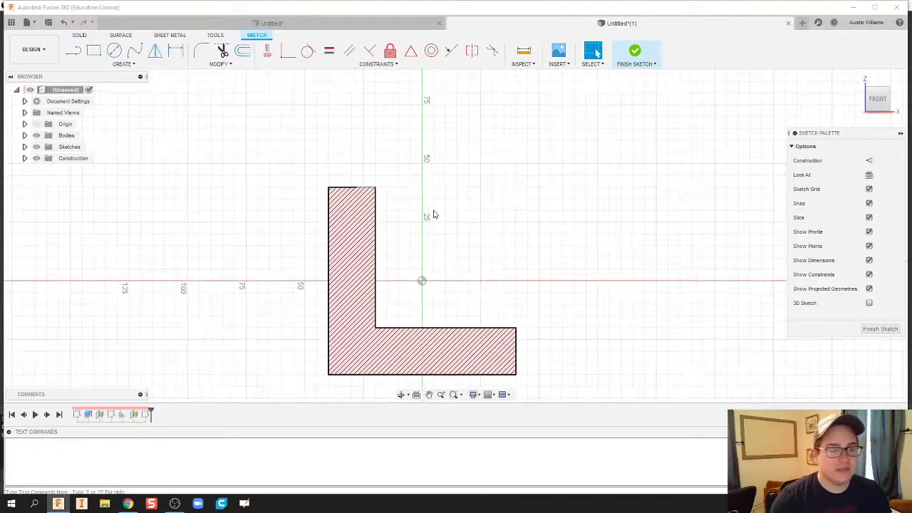
{"action": "middle_click_drag", "start_coordinate": [431, 218], "coordinate": [425, 172]}
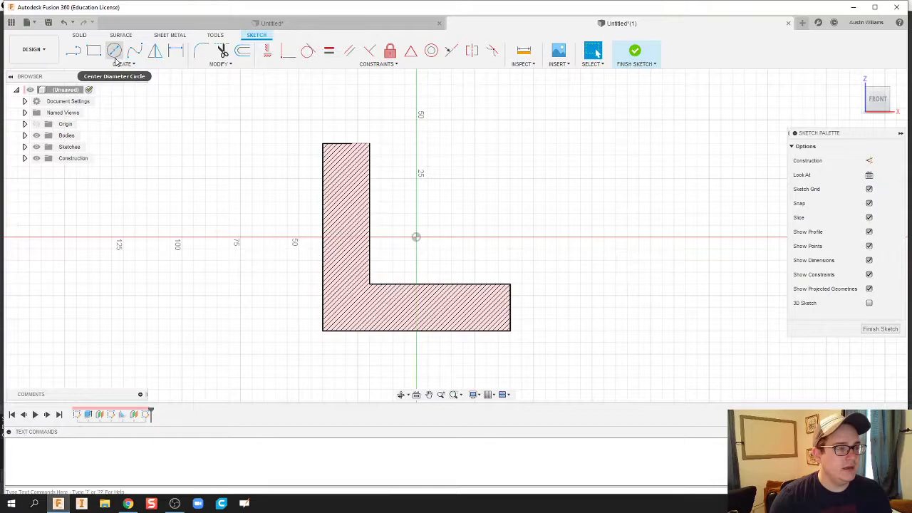
{"action": "left_click", "coordinate": [73, 50]}
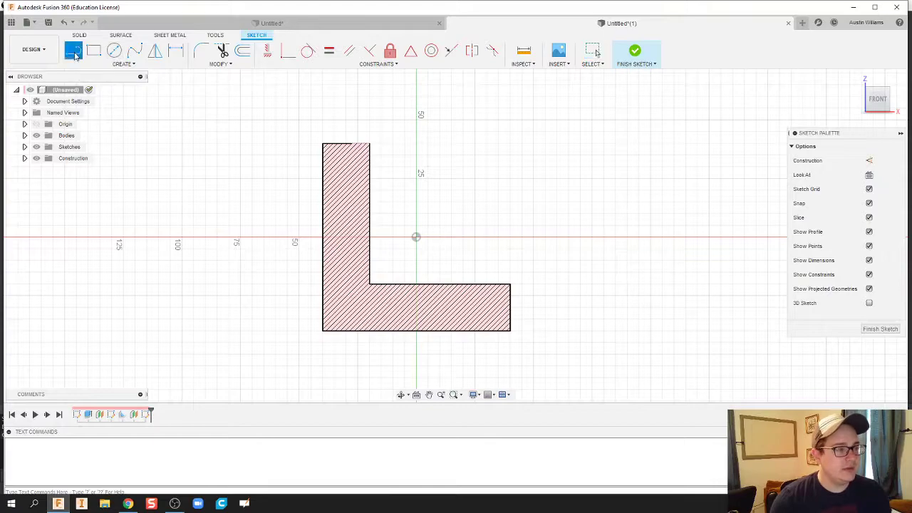
{"action": "left_click", "coordinate": [370, 144]}
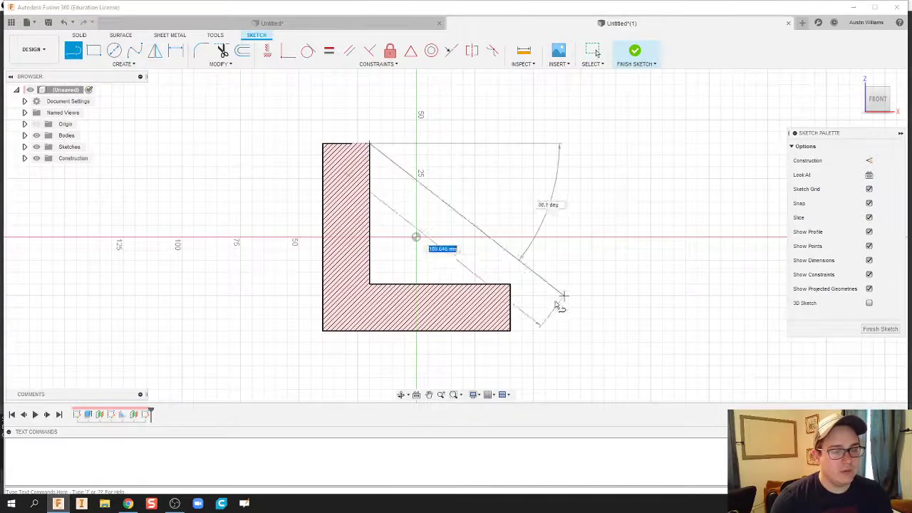
{"action": "left_click", "coordinate": [510, 285]}
{"action": "right_click", "coordinate": [598, 164]}
{"action": "left_click", "coordinate": [622, 174]}
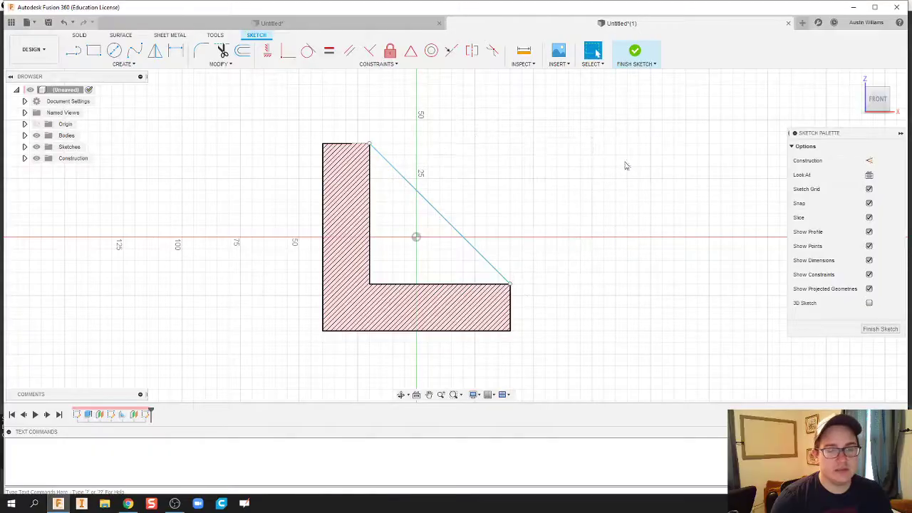
{"action": "left_click", "coordinate": [634, 55]}
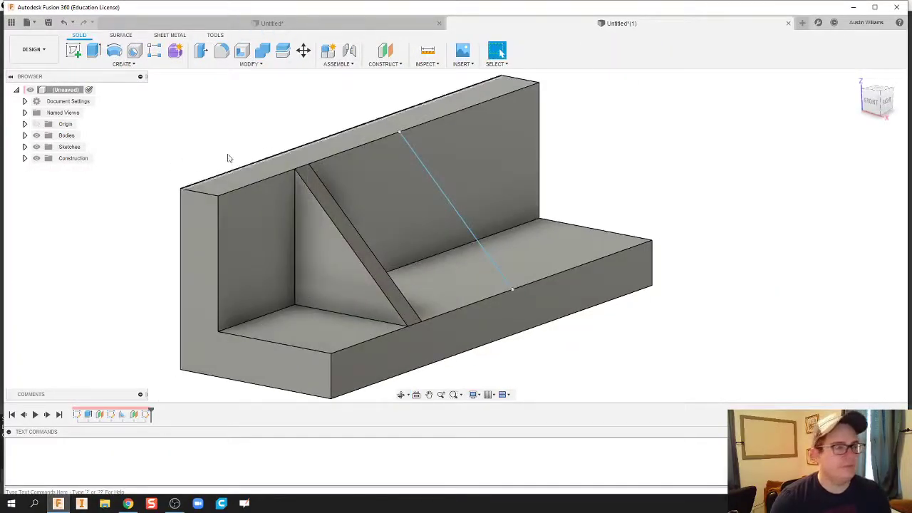
Create a symmetric rib on the new diagonal line with a fixed 5 mm depth
{"action": "left_click", "coordinate": [122, 63]}
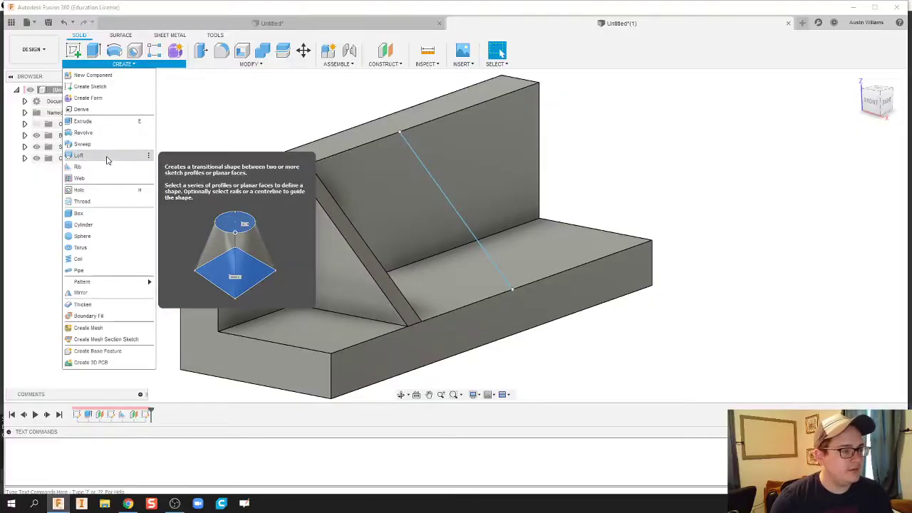
{"action": "left_click", "coordinate": [80, 167]}
{"action": "left_click", "coordinate": [458, 218]}
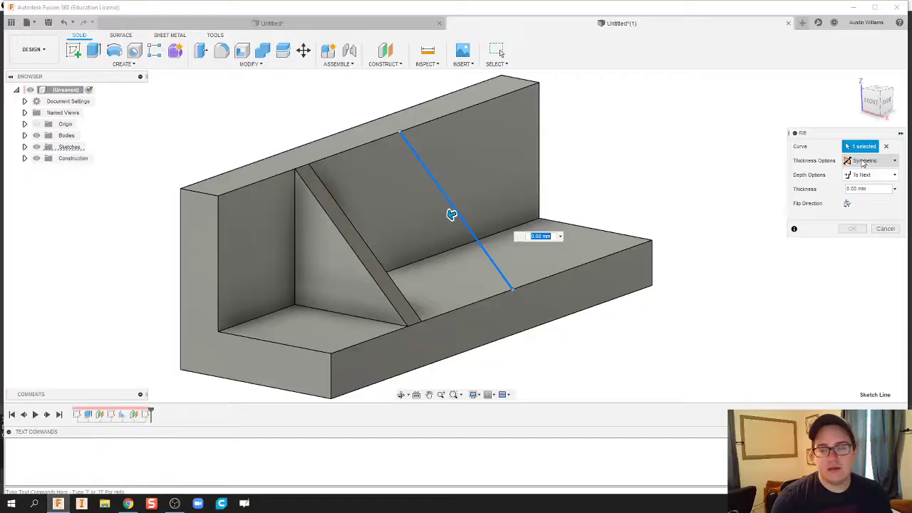
{"action": "left_click", "coordinate": [864, 162]}
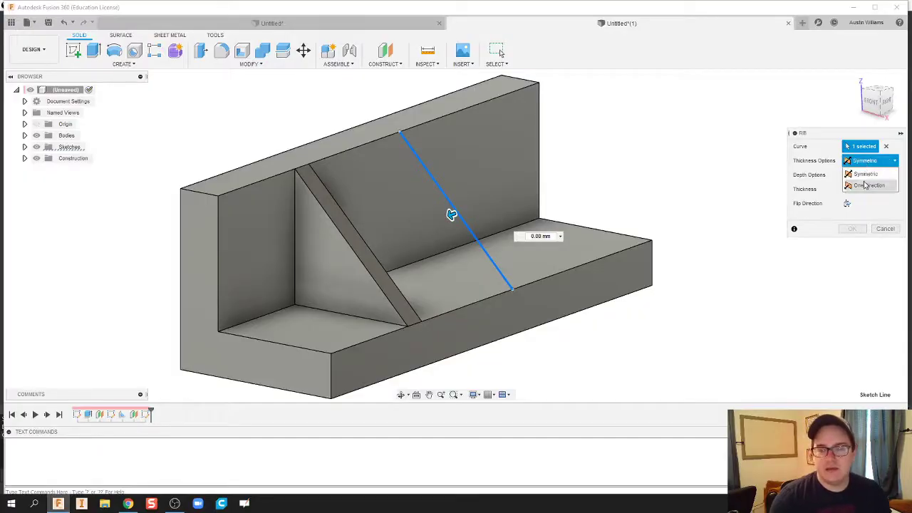
{"action": "left_click", "coordinate": [868, 164]}
{"action": "left_click", "coordinate": [866, 174]}
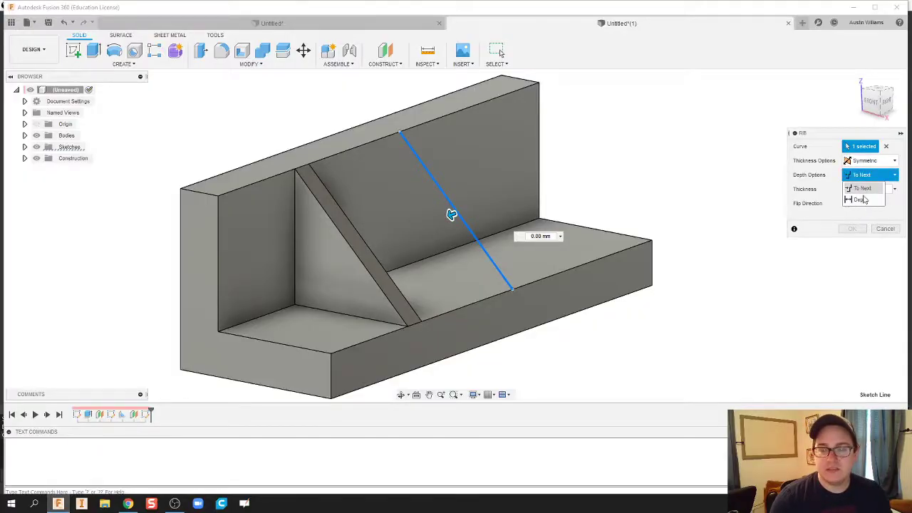
{"action": "left_click", "coordinate": [864, 199]}
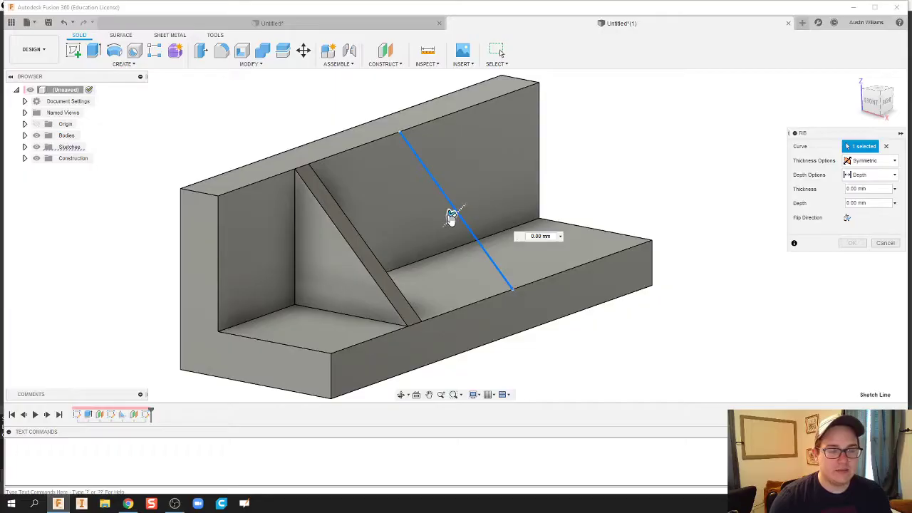
{"action": "left_click_drag", "start_coordinate": [452, 218], "coordinate": [438, 230]}
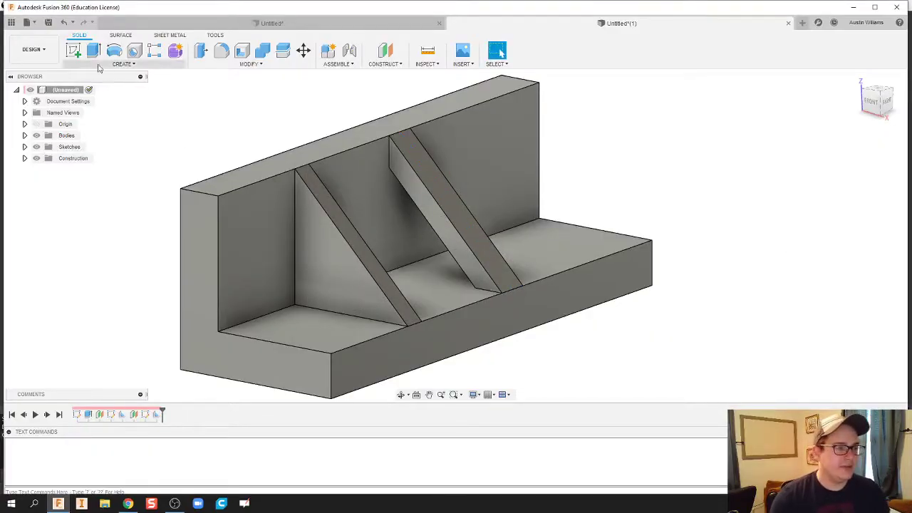
Create a construction plane offset about 200 mm from the L-shaped end face
{"action": "left_click", "coordinate": [400, 64]}
{"action": "left_click", "coordinate": [393, 73]}
{"action": "left_click", "coordinate": [296, 360]}
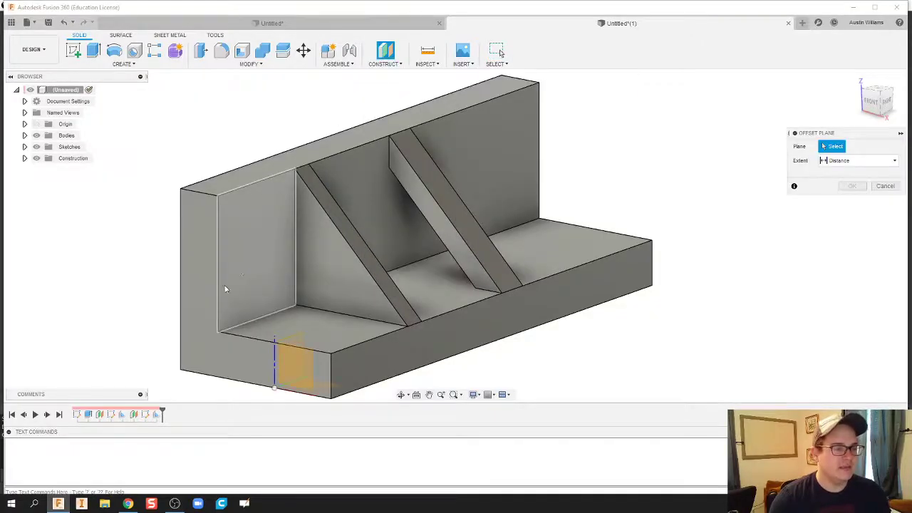
{"action": "left_click", "coordinate": [199, 317]}
{"action": "left_click_drag", "start_coordinate": [214, 288], "coordinate": [503, 184]}
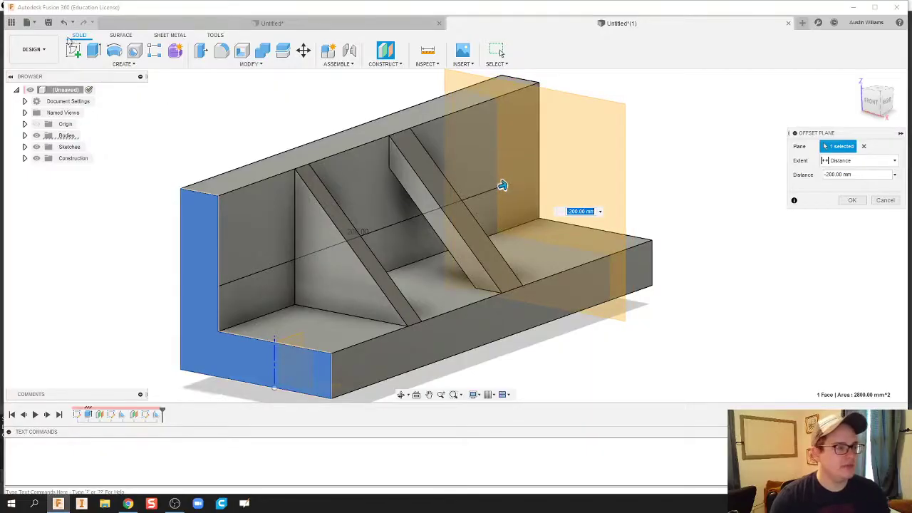
{"action": "key", "text": "Return"}
Open a sliced sketch on the 200 mm plane and begin a fit-point spline at the upright's top
{"action": "left_click", "coordinate": [596, 162]}
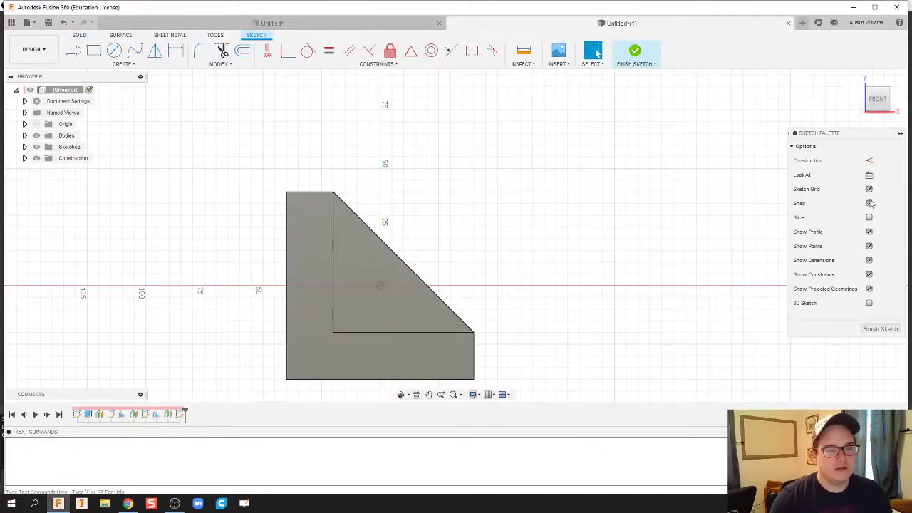
{"action": "left_click", "coordinate": [869, 218]}
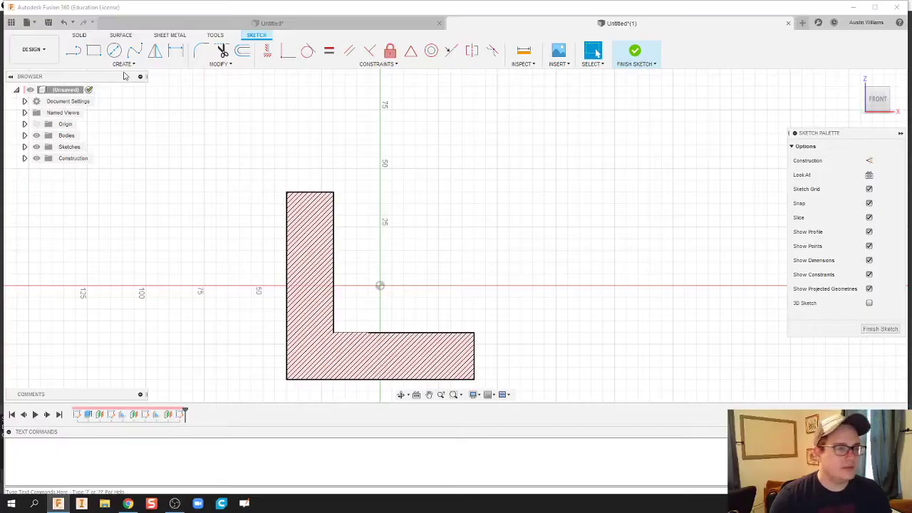
{"action": "left_click", "coordinate": [135, 50]}
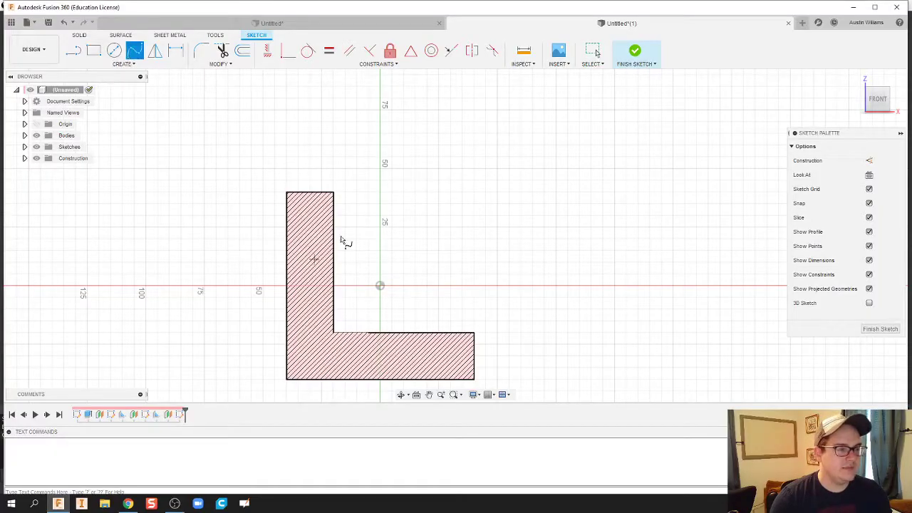
{"action": "left_click", "coordinate": [333, 193]}
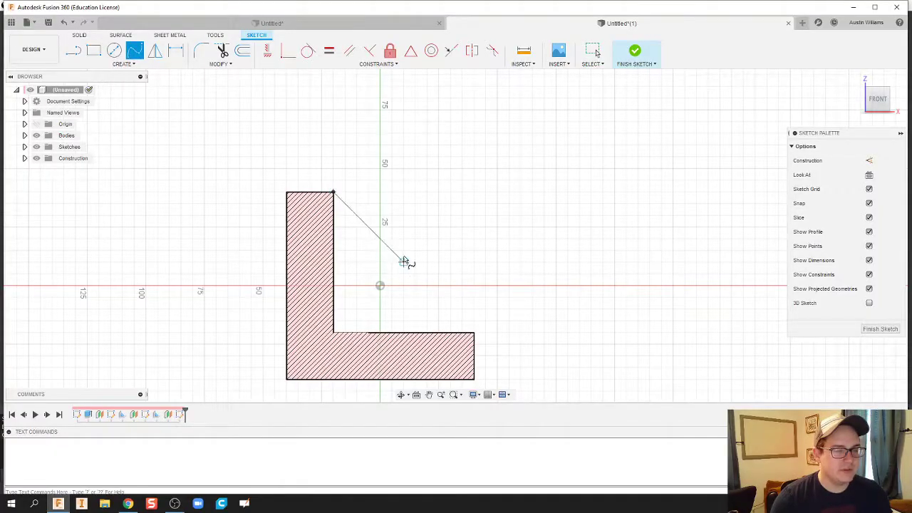
{"action": "left_click", "coordinate": [356, 238]}
Continue the spline through alternating wave points to the base's far corner, then finish the sketch
{"action": "left_click", "coordinate": [397, 202]}
{"action": "left_click", "coordinate": [416, 262]}
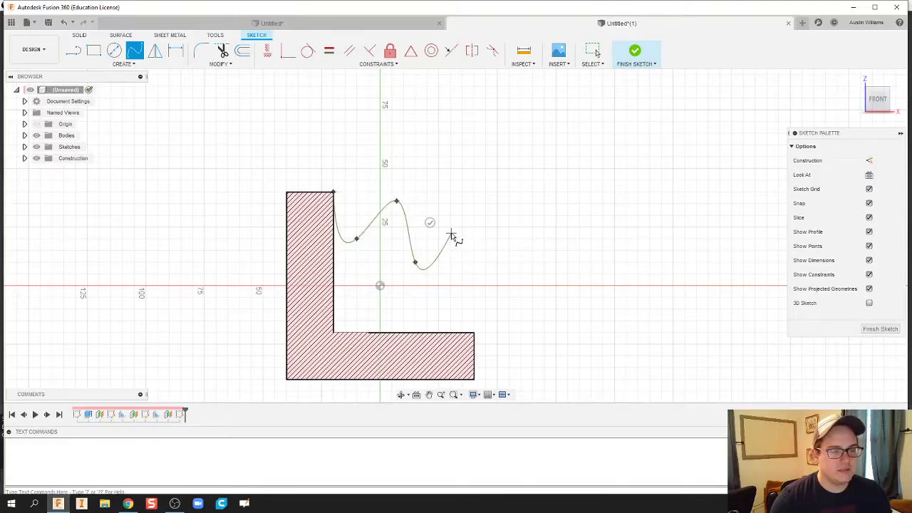
{"action": "left_click", "coordinate": [451, 234]}
{"action": "left_click", "coordinate": [438, 286]}
{"action": "left_click", "coordinate": [505, 270]}
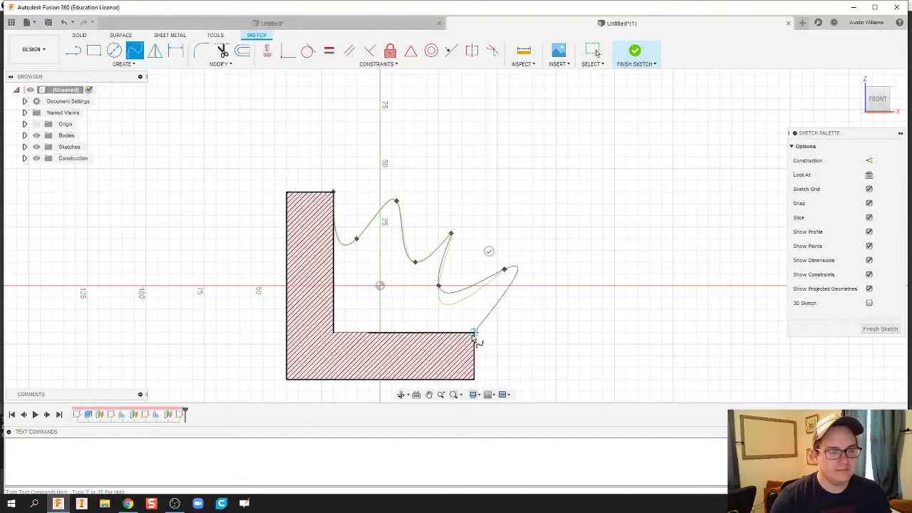
{"action": "left_click", "coordinate": [474, 333]}
{"action": "right_click", "coordinate": [564, 320]}
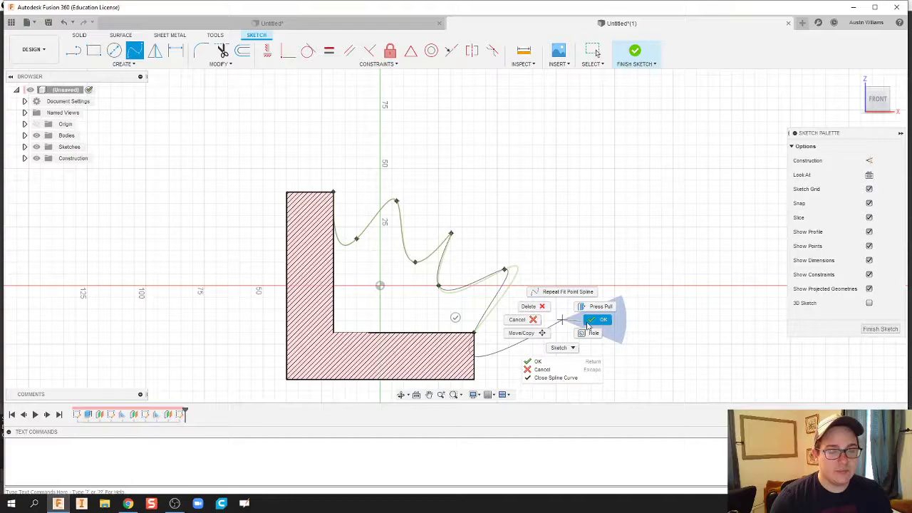
{"action": "left_click", "coordinate": [588, 324]}
{"action": "left_click", "coordinate": [635, 52]}
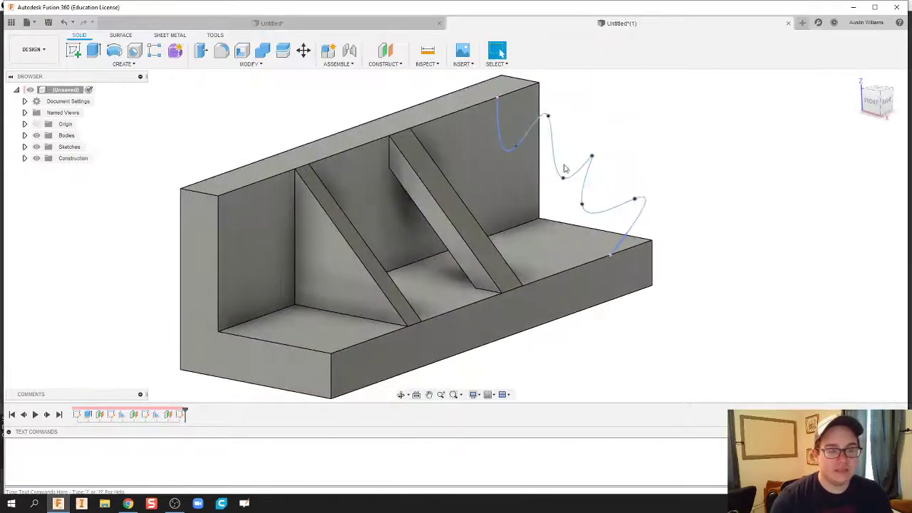
Create a rib along the wavy spline with 10 mm thickness and 10 mm depth
{"action": "left_click", "coordinate": [123, 64]}
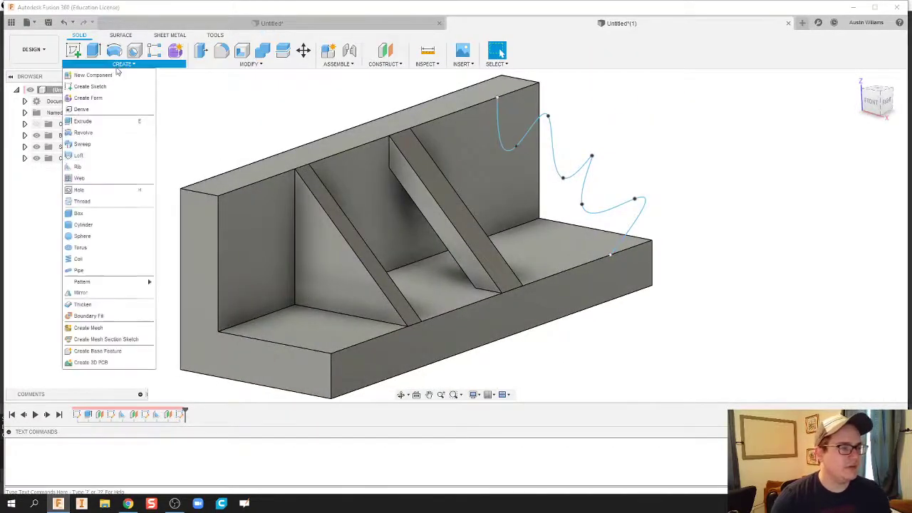
{"action": "left_click", "coordinate": [112, 167]}
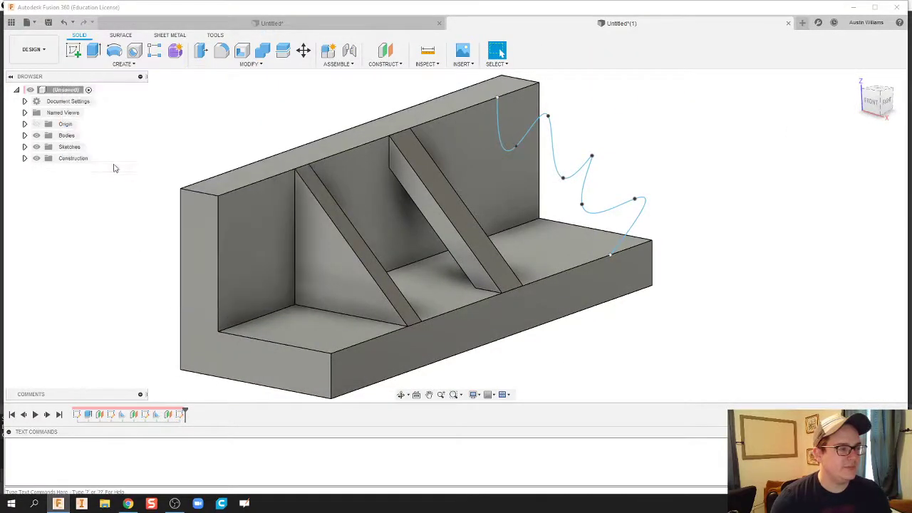
{"action": "left_click", "coordinate": [578, 173]}
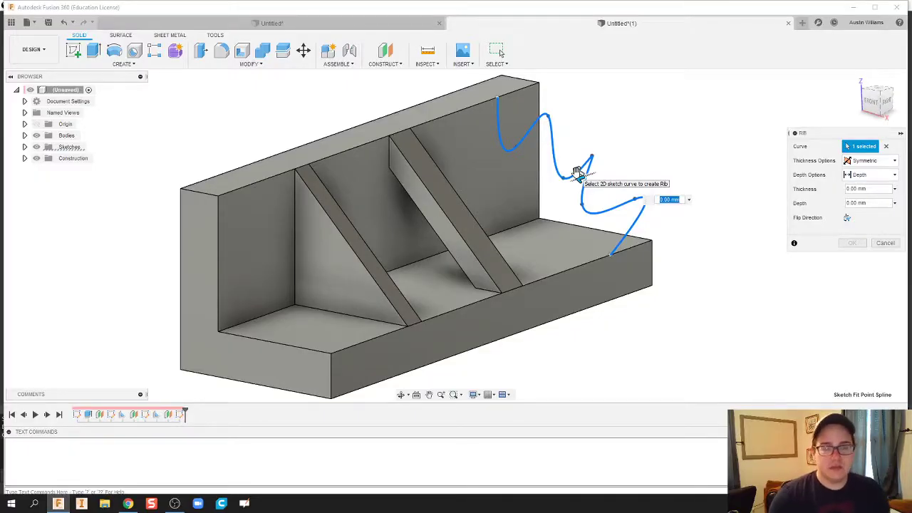
{"action": "type", "text": "10"}
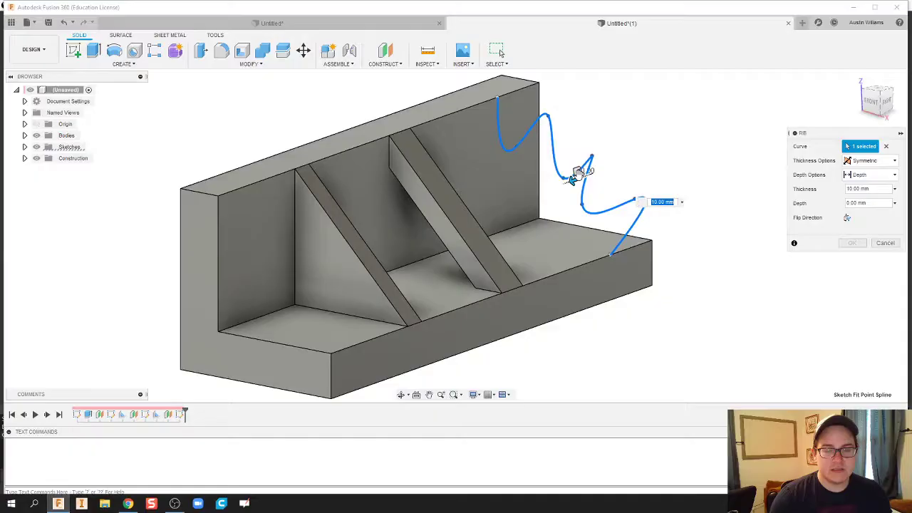
{"action": "key", "text": "Tab"}
{"action": "type", "text": "5"}
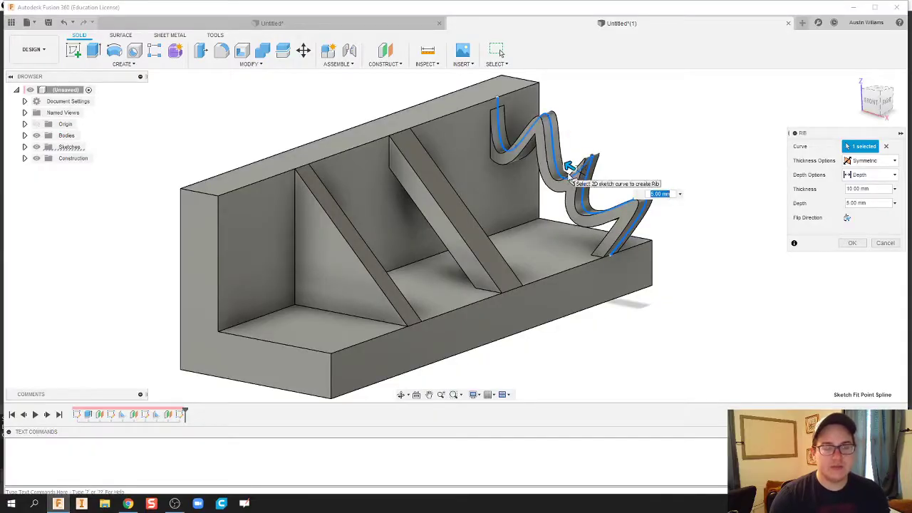
{"action": "middle_click_drag", "start_coordinate": [702, 143], "coordinate": [648, 154], "text": "shift"}
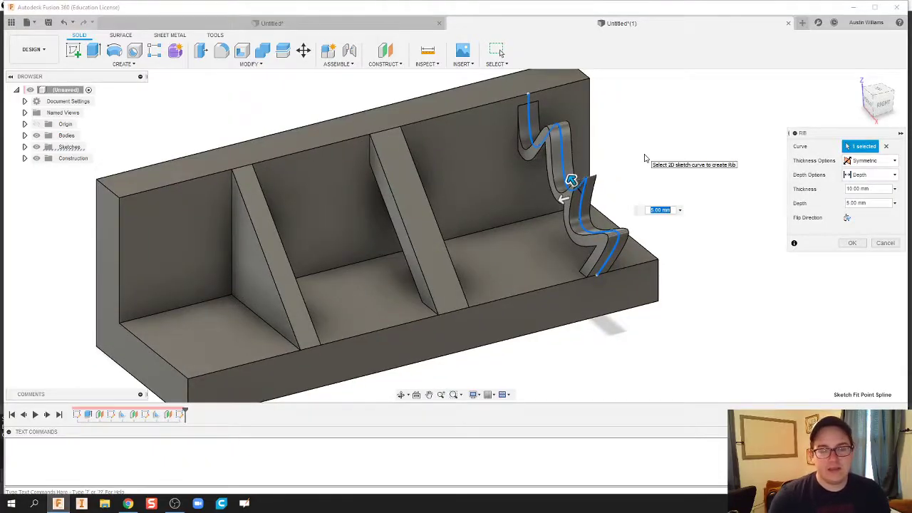
{"action": "left_click_drag", "start_coordinate": [571, 184], "coordinate": [565, 172]}
{"action": "left_click", "coordinate": [565, 172]}
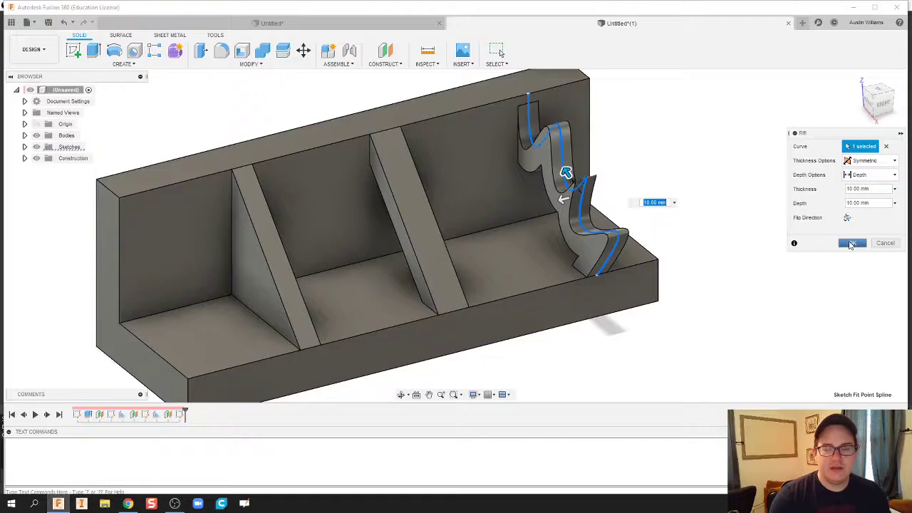
{"action": "left_click", "coordinate": [851, 243]}
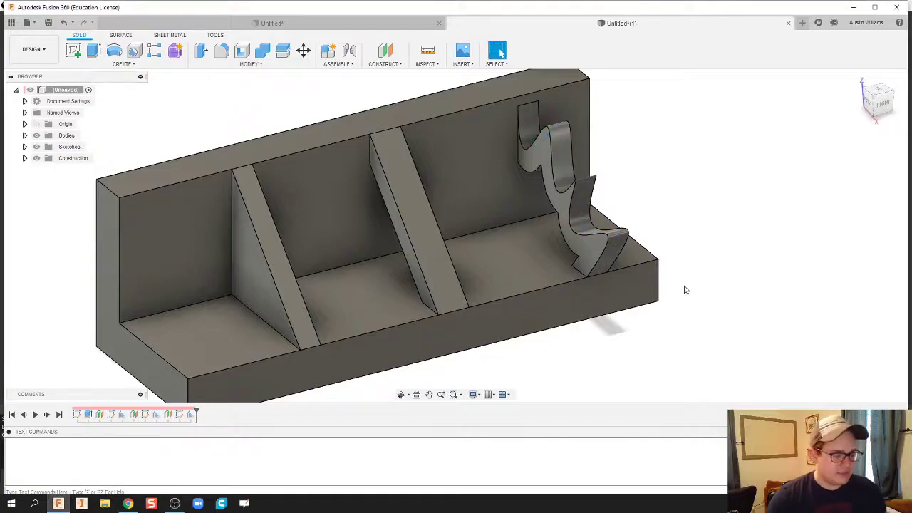
{"action": "middle_click_drag", "start_coordinate": [684, 290], "coordinate": [711, 270], "text": "shift"}
{"action": "scroll", "coordinate": [695, 285], "scroll_direction": "down", "scroll_amount": 2}
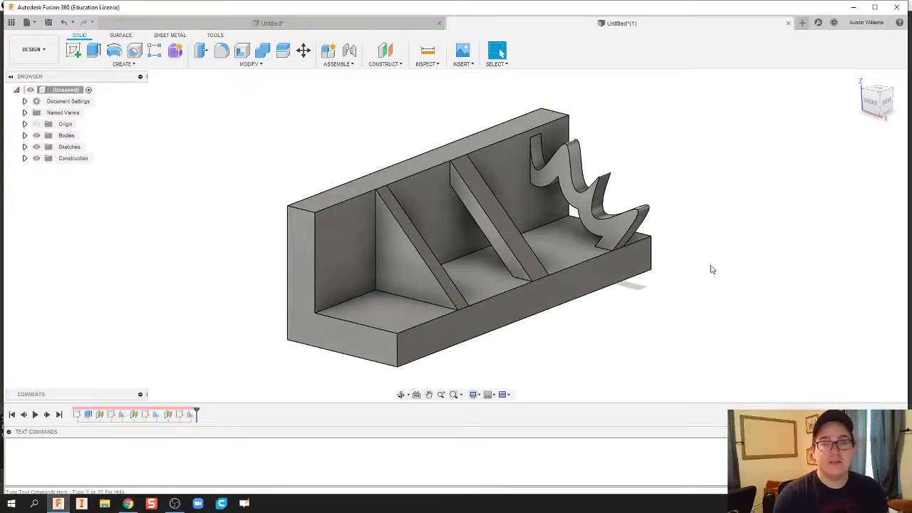